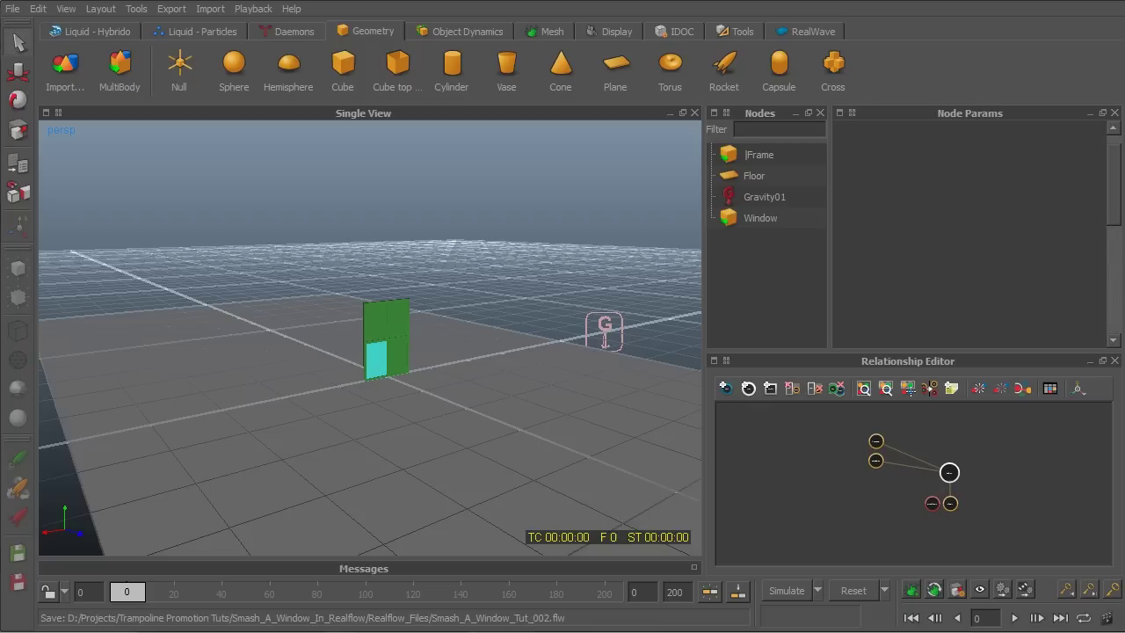
Step: Widen the 3D view panel and recentre the camera on the green window
{"action": "left_click_drag", "start_coordinate": [544, 370], "coordinate": [695, 387], "text": "alt"}
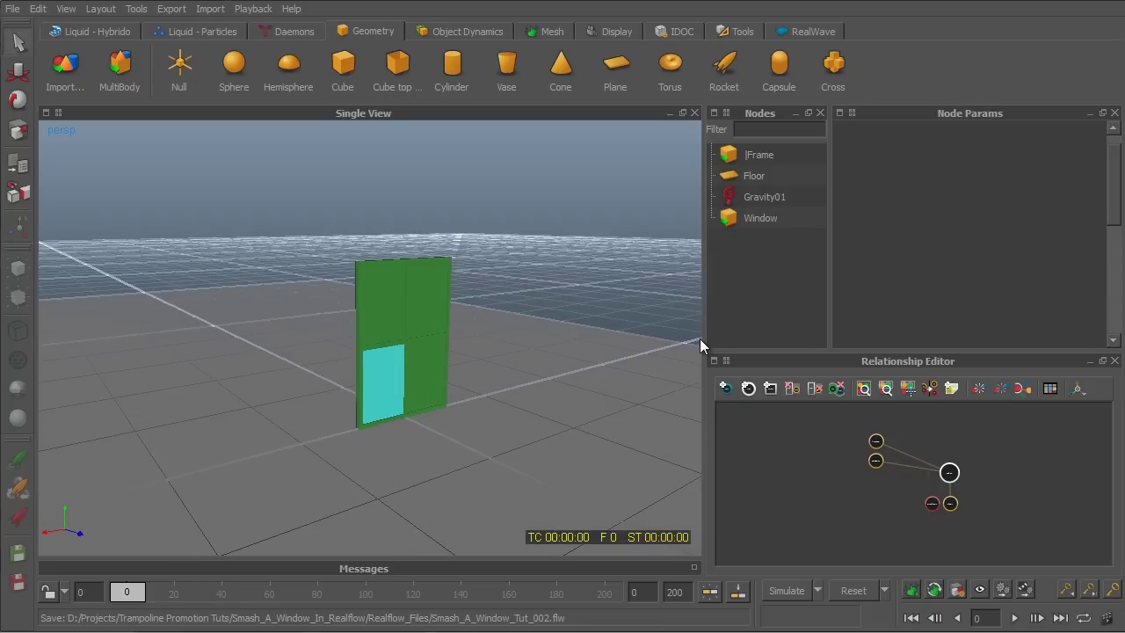
{"action": "left_click_drag", "start_coordinate": [702, 339], "coordinate": [774, 324]}
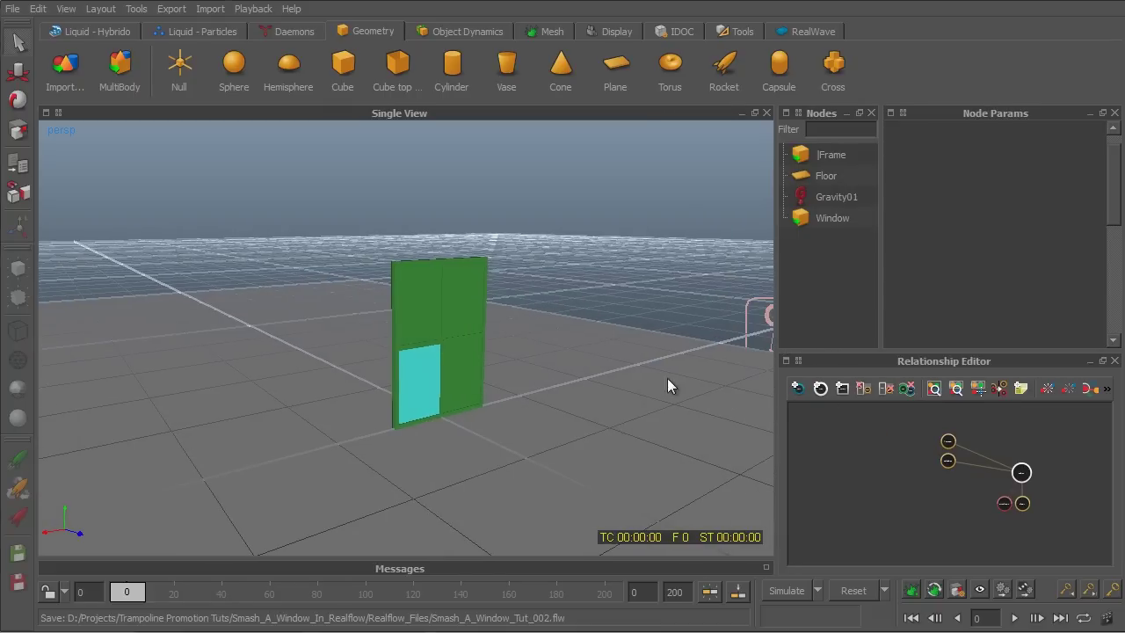
{"action": "middle_click_drag", "start_coordinate": [627, 407], "coordinate": [630, 377], "text": "alt"}
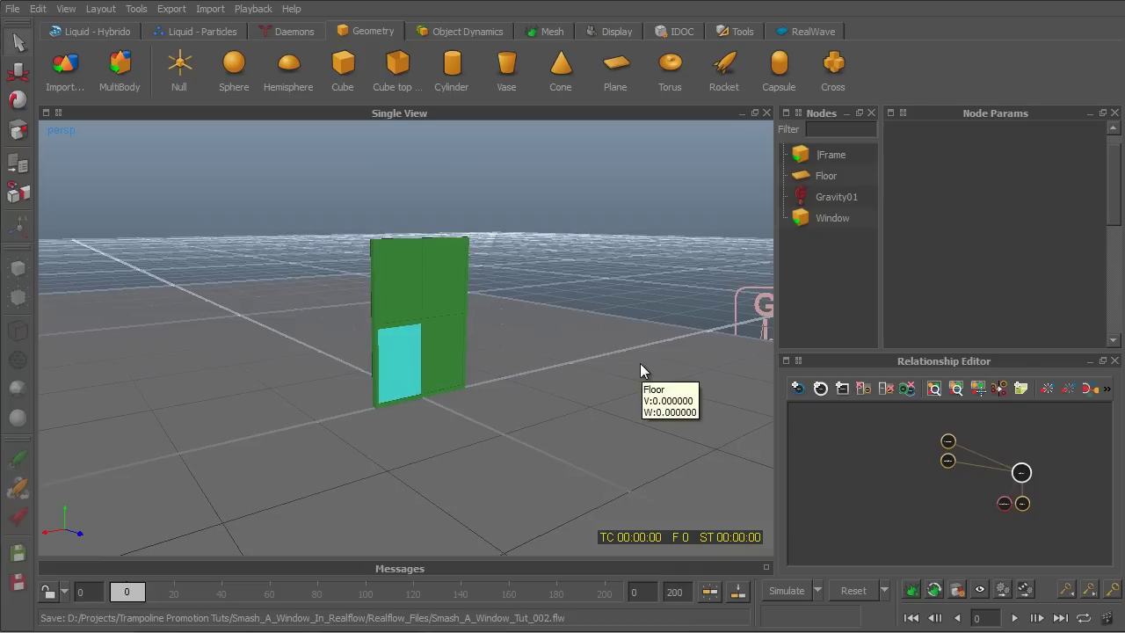
Step: Select the floor, the frame and the cyan glass pane, zooming and orbiting to inspect each
{"action": "left_click", "coordinate": [634, 365]}
{"action": "left_click", "coordinate": [471, 337]}
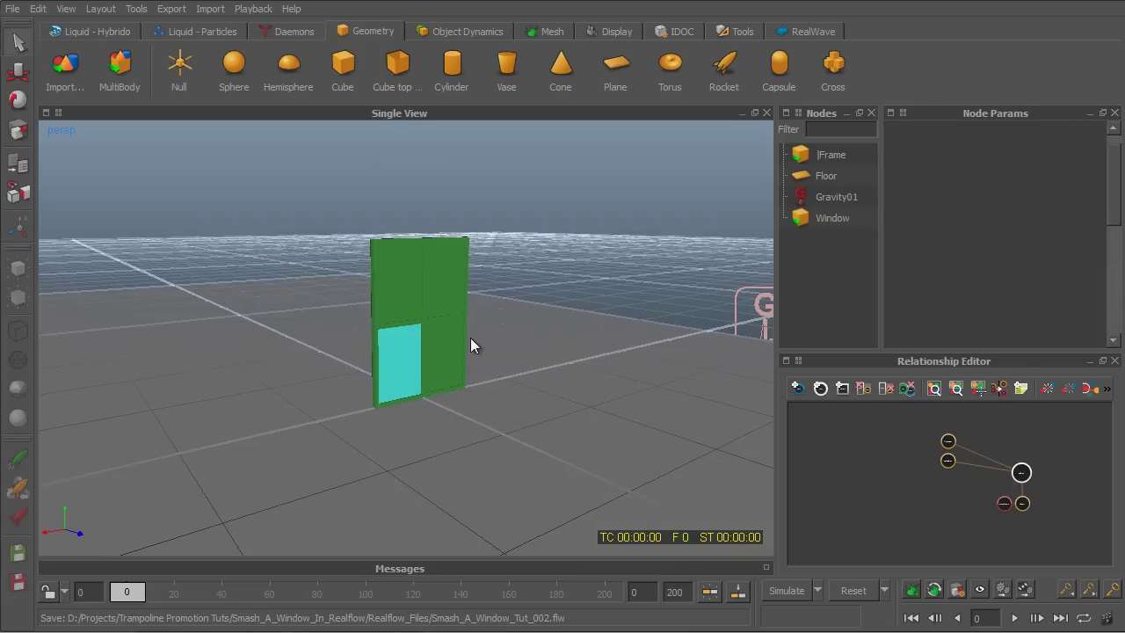
{"action": "left_click", "coordinate": [454, 311]}
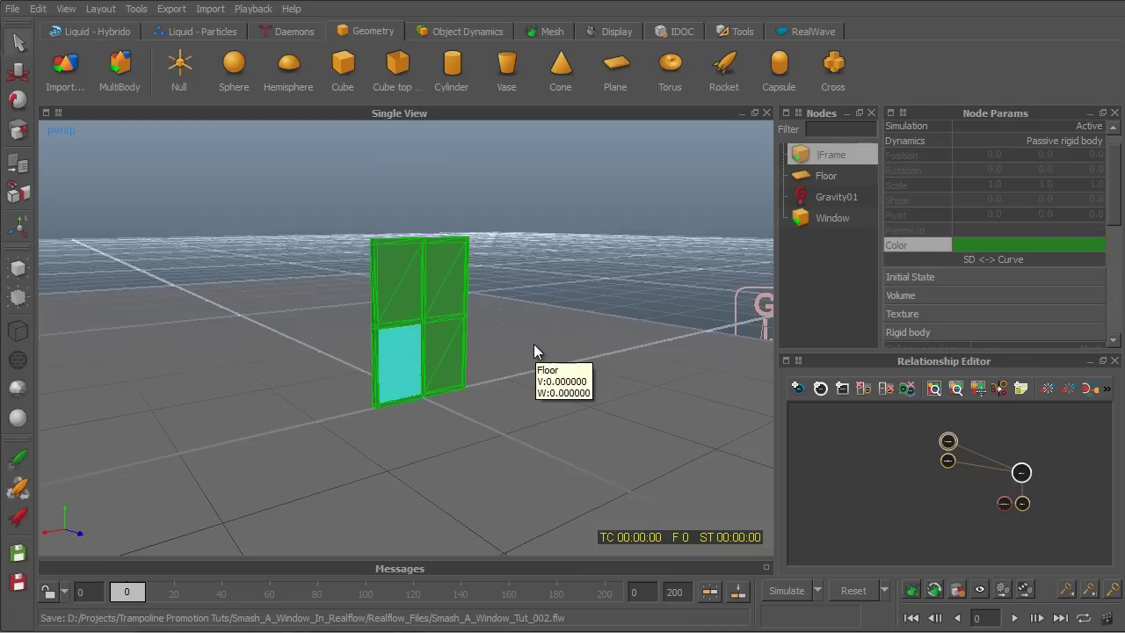
{"action": "scroll", "coordinate": [515, 352], "scroll_direction": "up", "scroll_amount": 5}
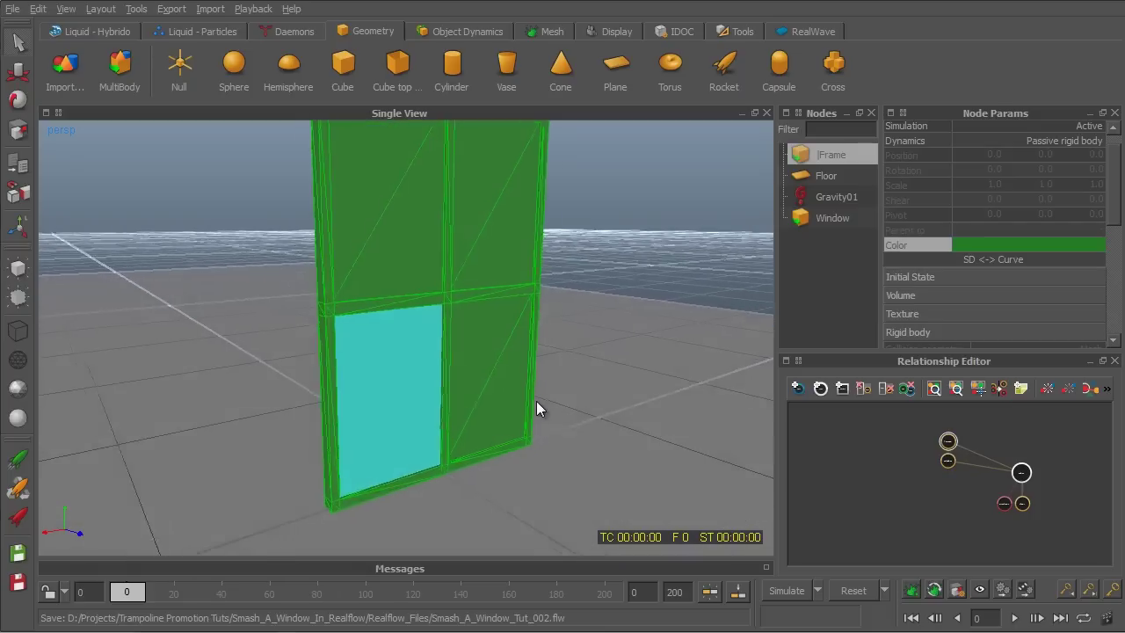
{"action": "left_click_drag", "start_coordinate": [520, 405], "coordinate": [495, 415], "text": "alt"}
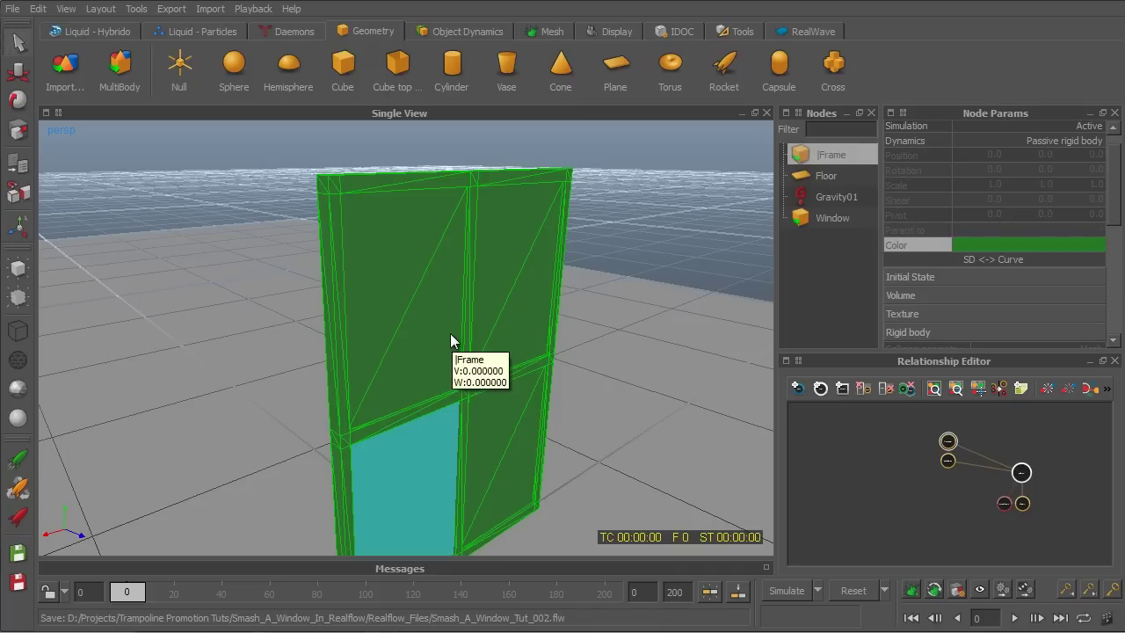
{"action": "left_click", "coordinate": [438, 487]}
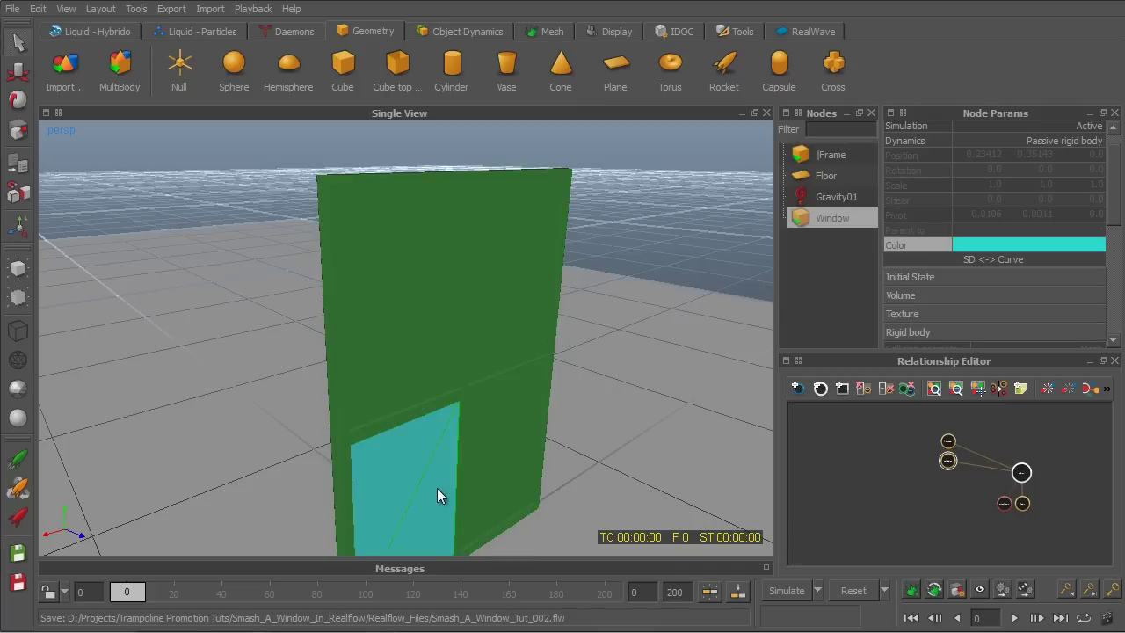
{"action": "left_click_drag", "start_coordinate": [437, 488], "coordinate": [439, 477], "text": "alt"}
{"action": "scroll", "coordinate": [431, 479], "scroll_direction": "down", "scroll_amount": 5}
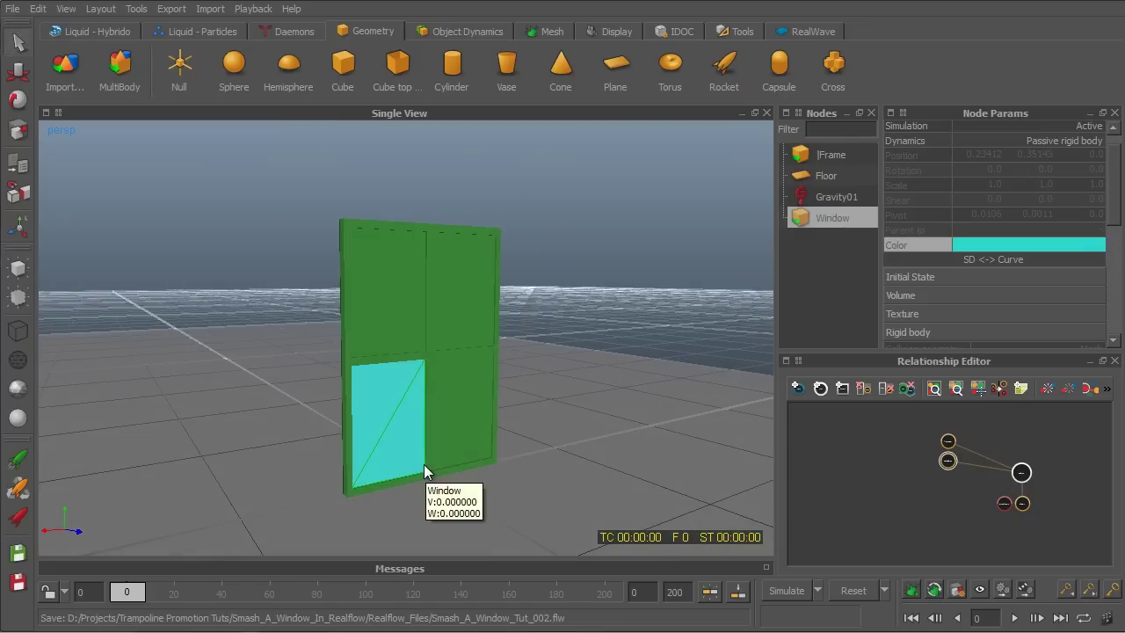
Step: Change the Window pane's colour to a pale cyan
{"action": "left_click", "coordinate": [1005, 244]}
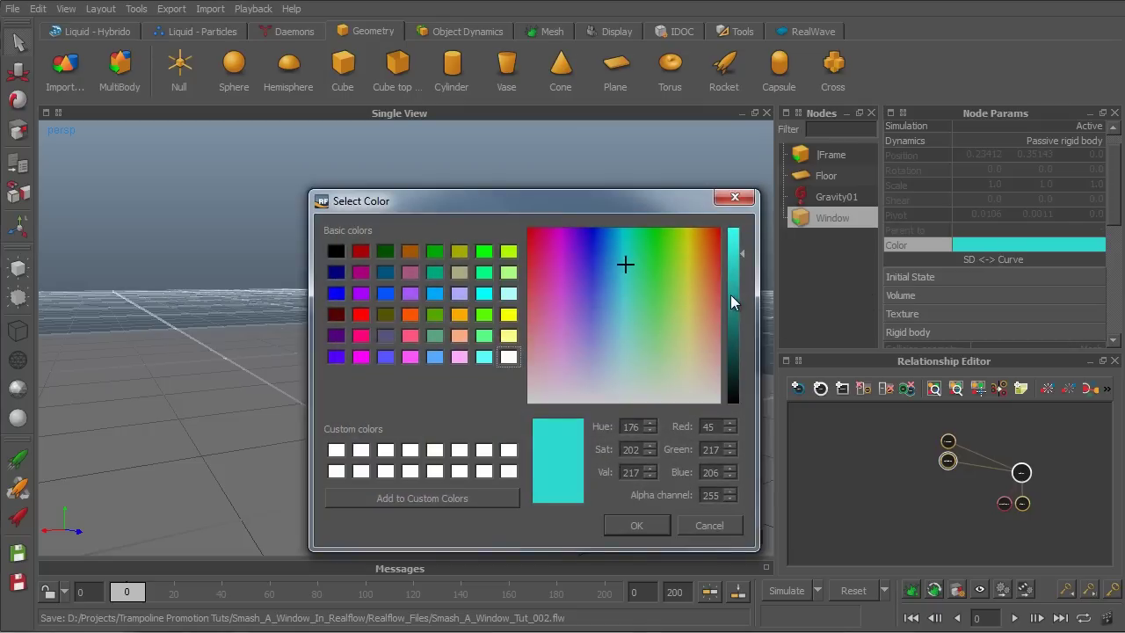
{"action": "left_click", "coordinate": [627, 347]}
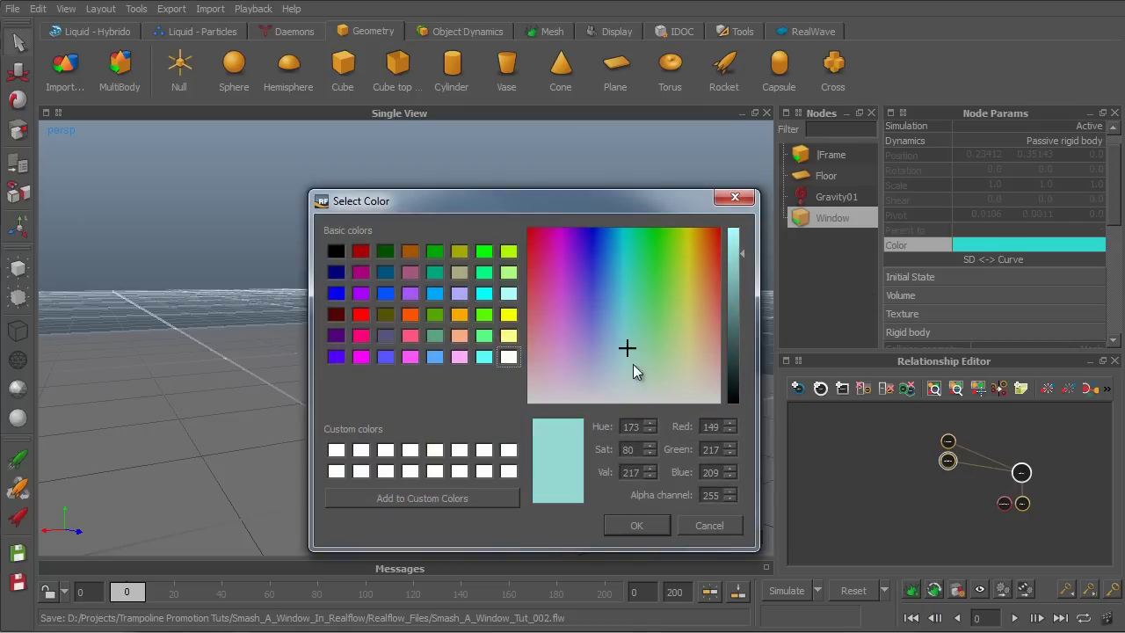
{"action": "left_click", "coordinate": [636, 525]}
Step: Give the Frame a paler, muted green colour, then deselect it
{"action": "left_click", "coordinate": [832, 154]}
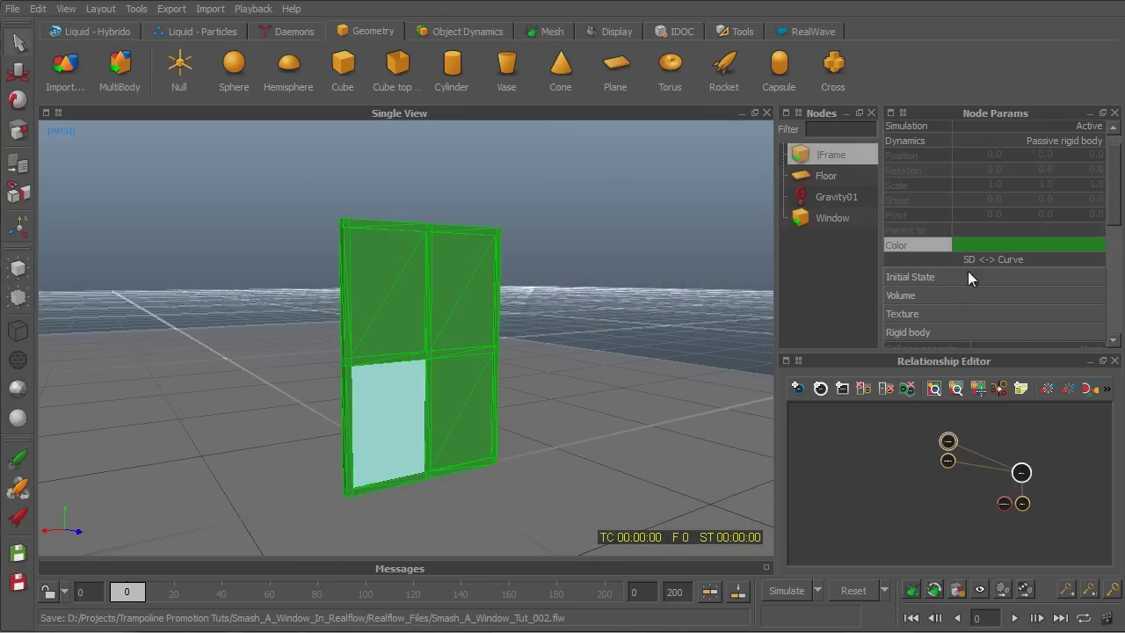
{"action": "left_click", "coordinate": [968, 245]}
{"action": "left_click", "coordinate": [651, 336]}
{"action": "left_click", "coordinate": [655, 525]}
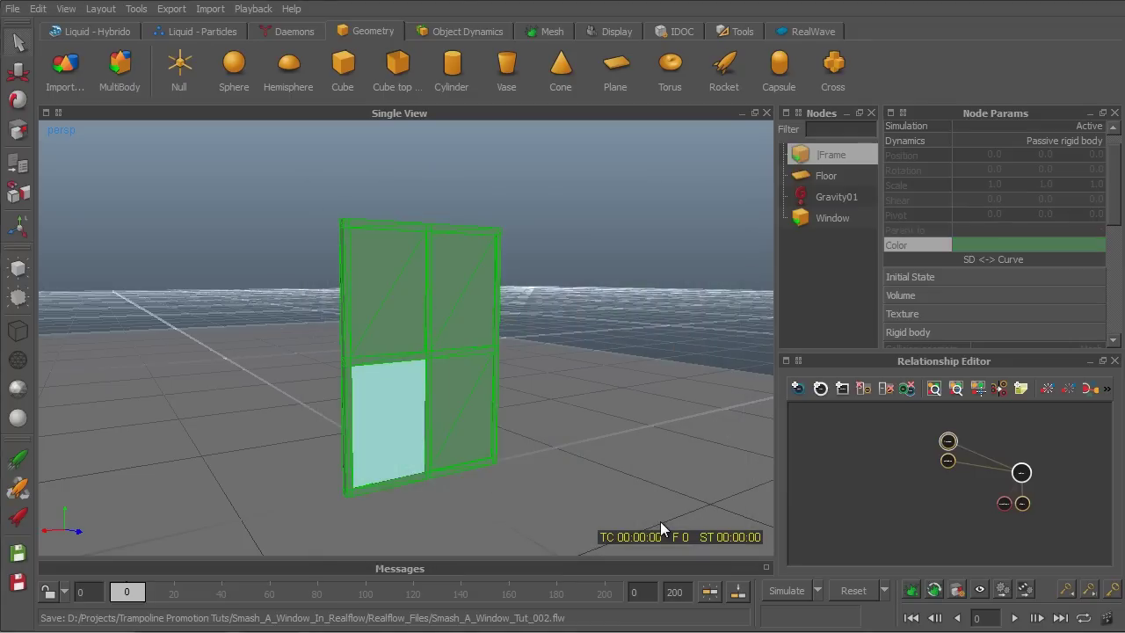
{"action": "left_click", "coordinate": [705, 286]}
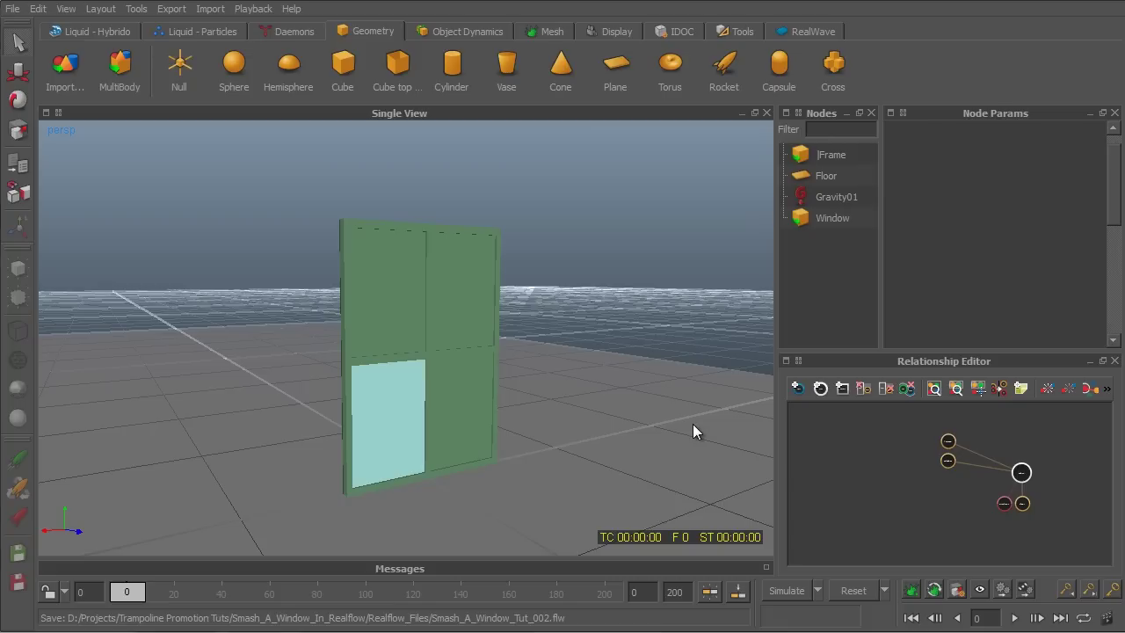
Step: Add a sphere and move it to Y 0.24141 and Z 0.70003, in front of the window
{"action": "left_click", "coordinate": [233, 70]}
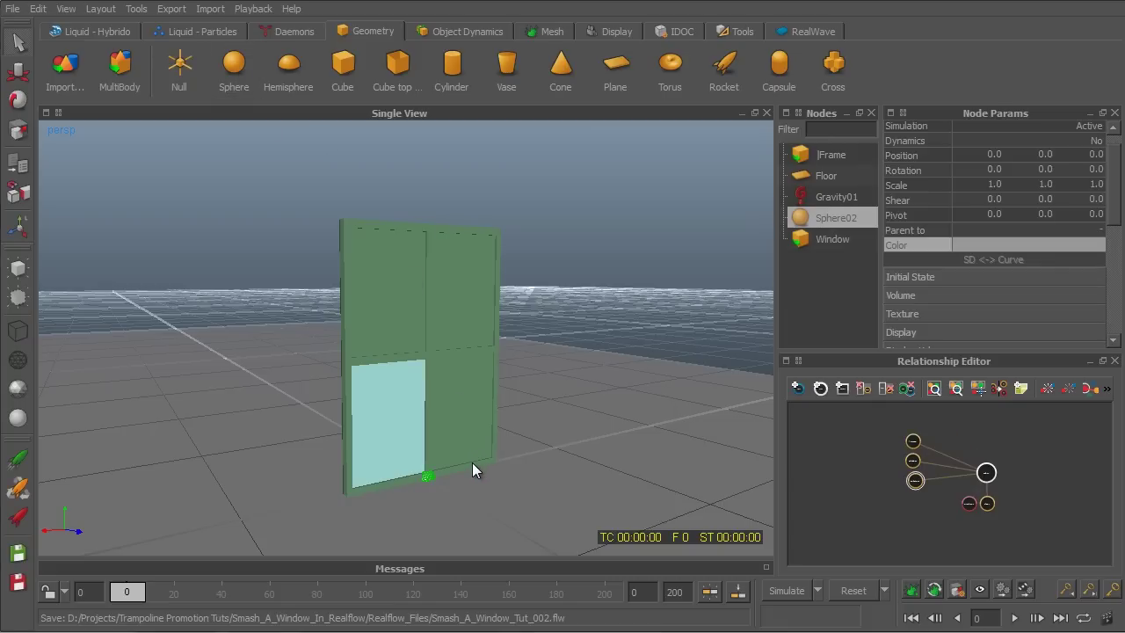
{"action": "key", "text": "w"}
{"action": "left_click_drag", "start_coordinate": [428, 402], "coordinate": [424, 359]}
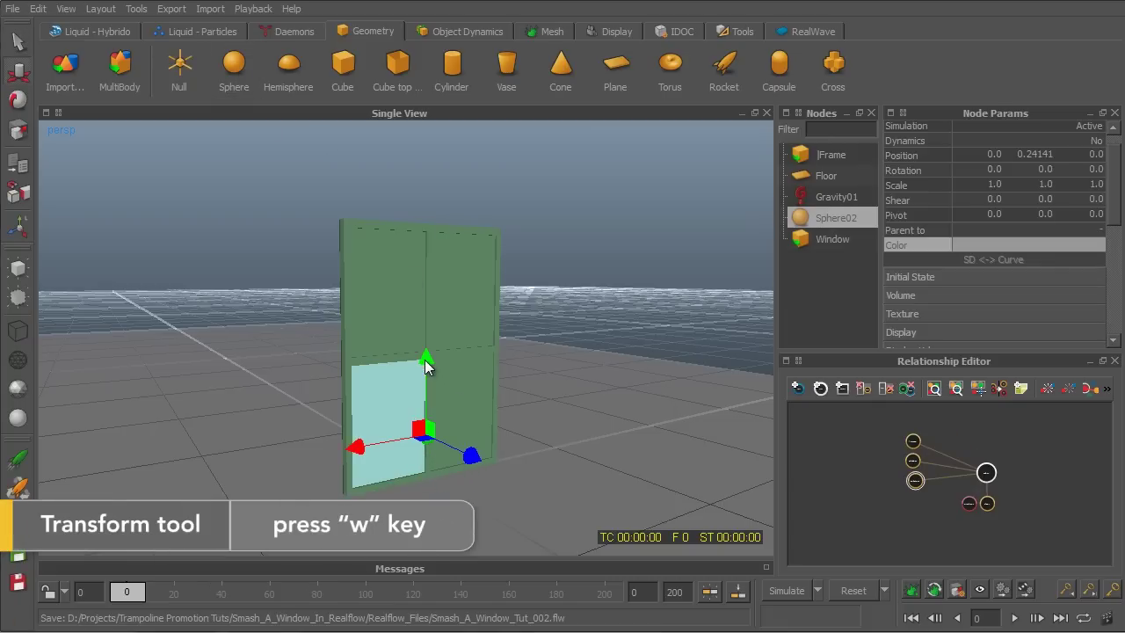
{"action": "left_click_drag", "start_coordinate": [469, 456], "coordinate": [573, 515]}
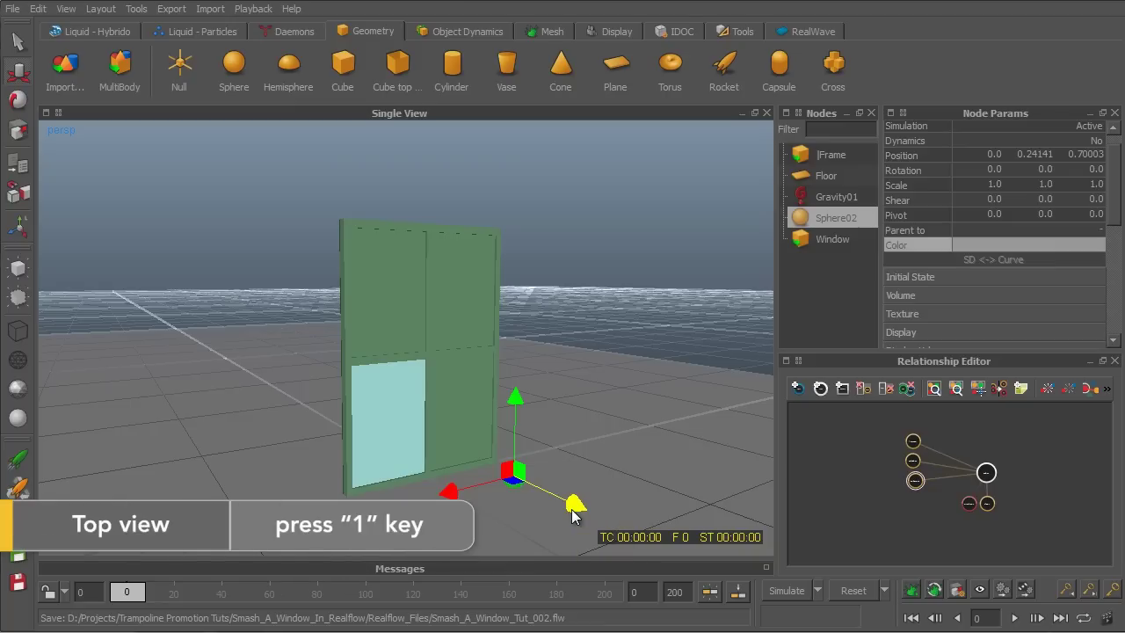
Step: In top view, slide the sphere along X to 0.24165
{"action": "key", "text": "1"}
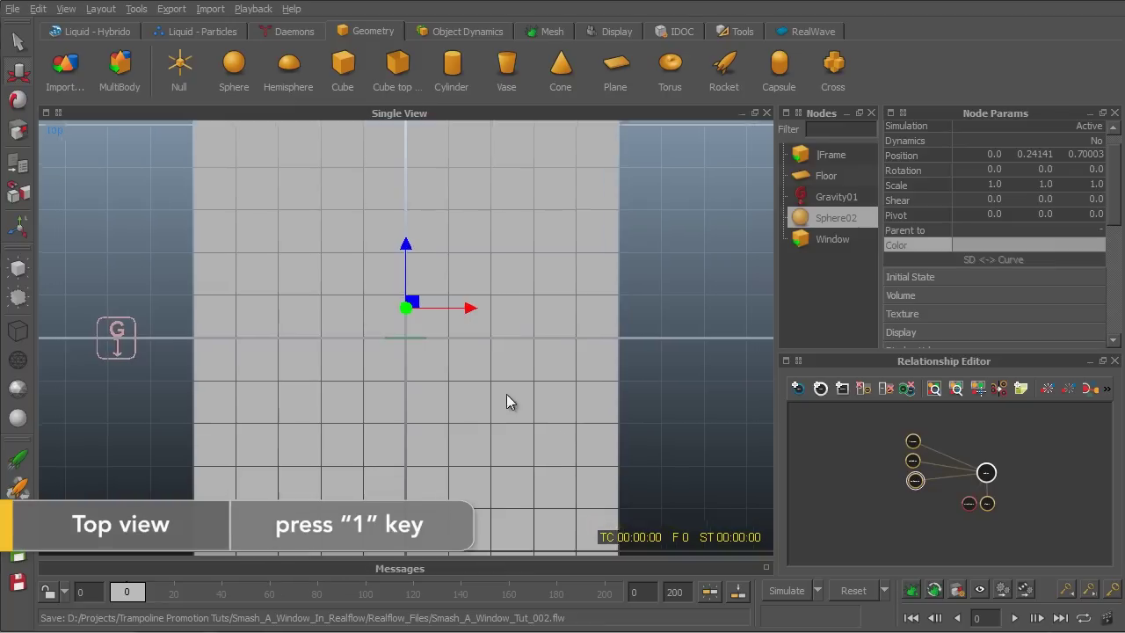
{"action": "scroll", "coordinate": [506, 394], "scroll_direction": "down", "scroll_amount": 5}
{"action": "scroll", "coordinate": [369, 310], "scroll_direction": "up", "scroll_amount": 6}
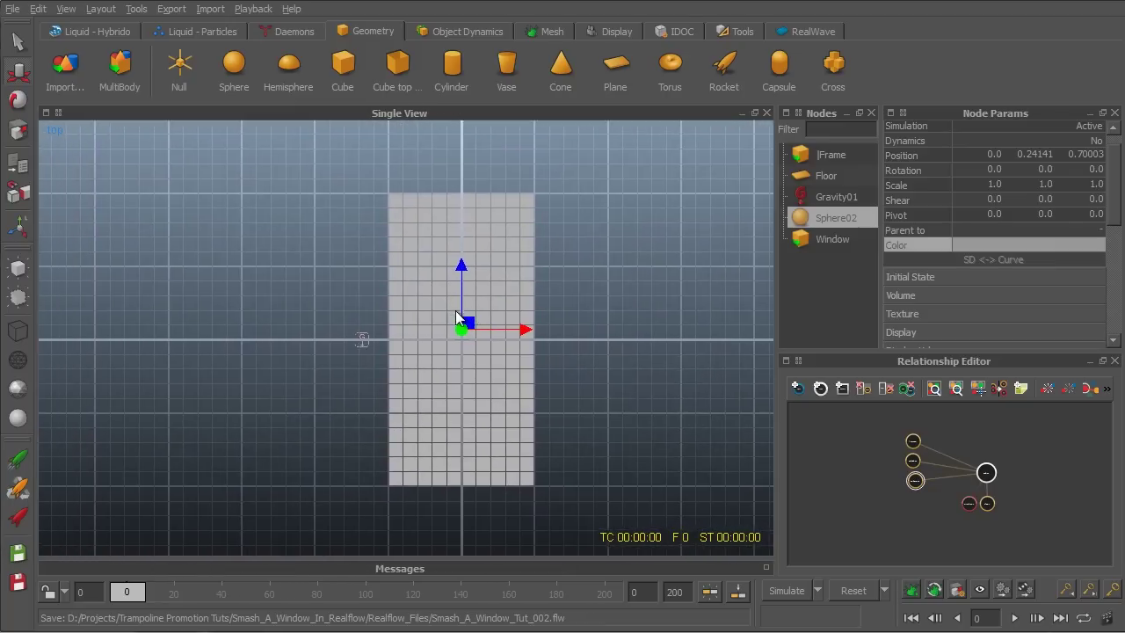
{"action": "scroll", "coordinate": [476, 373], "scroll_direction": "up", "scroll_amount": 5}
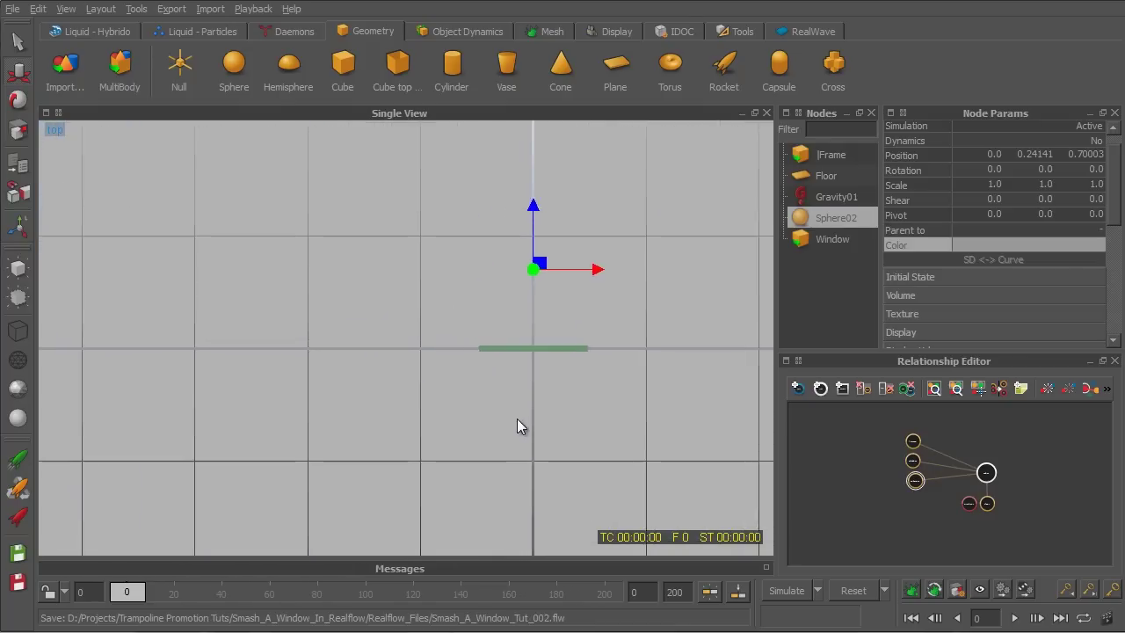
{"action": "scroll", "coordinate": [404, 390], "scroll_direction": "up", "scroll_amount": 2}
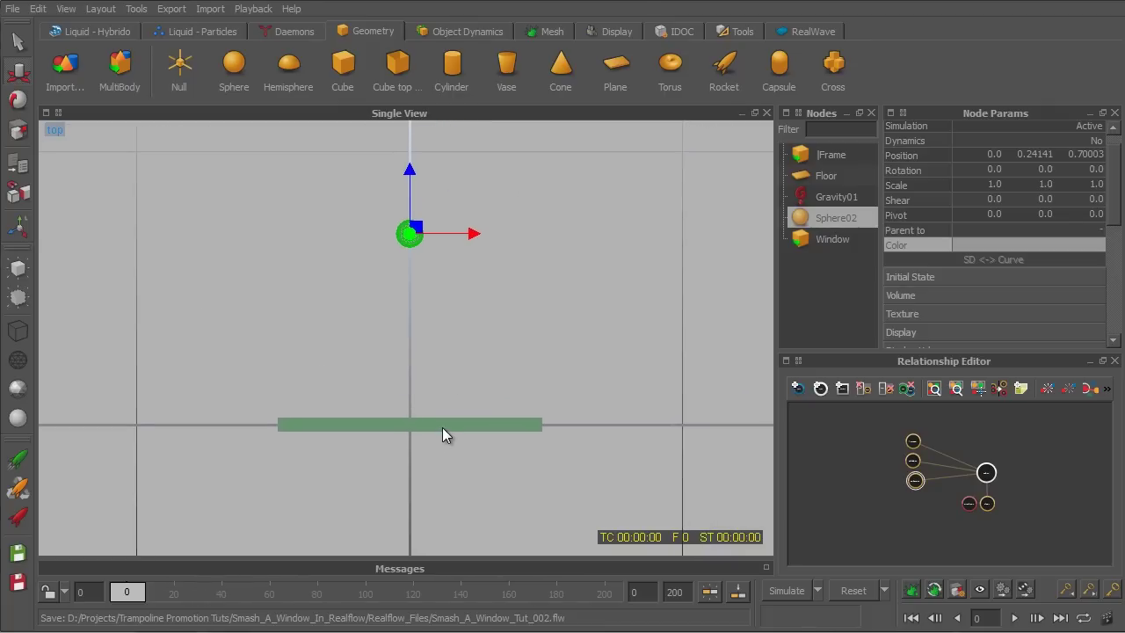
{"action": "left_click_drag", "start_coordinate": [477, 236], "coordinate": [535, 251]}
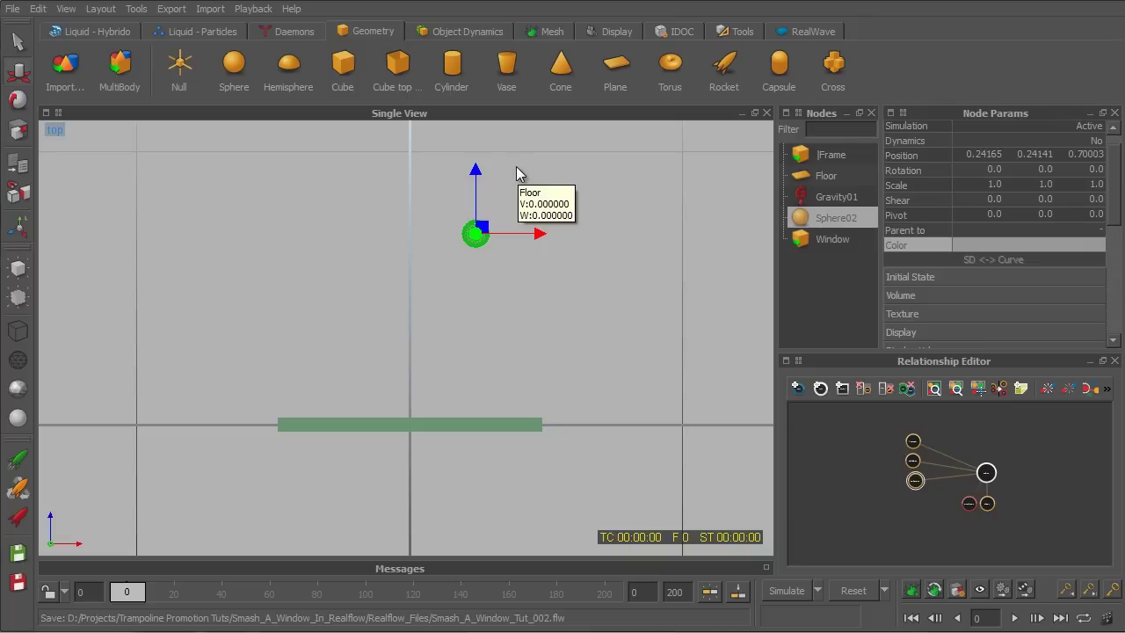
Step: Back in perspective view, move the sphere further from the window to Z 1.16154
{"action": "key", "text": "4"}
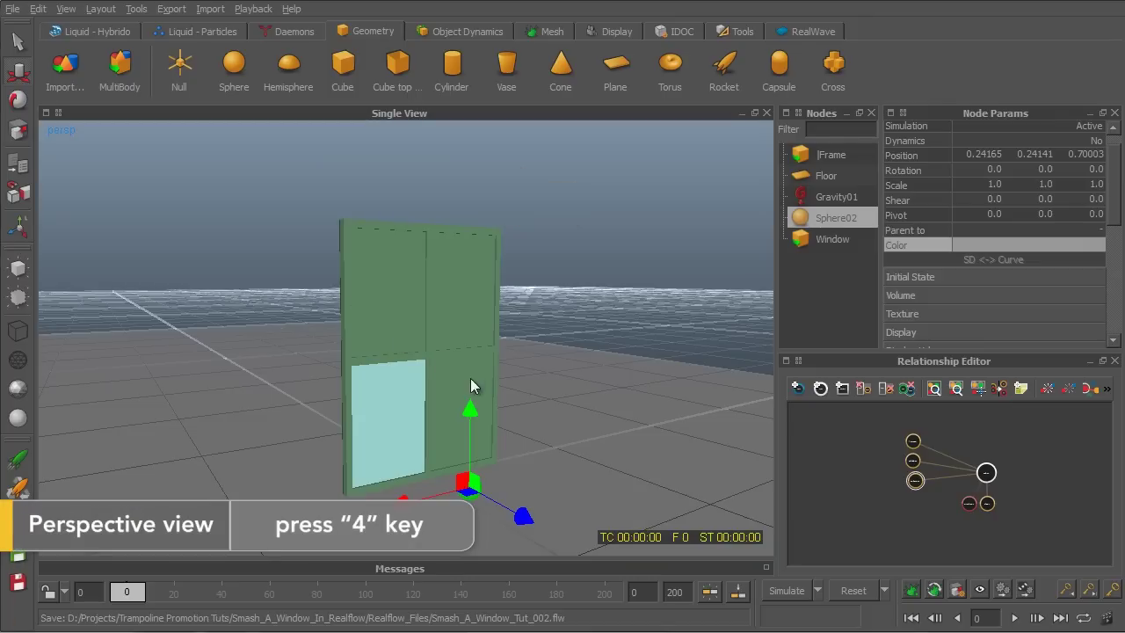
{"action": "left_click_drag", "start_coordinate": [471, 384], "coordinate": [585, 516], "text": "alt"}
{"action": "left_click_drag", "start_coordinate": [595, 360], "coordinate": [530, 290], "text": "alt"}
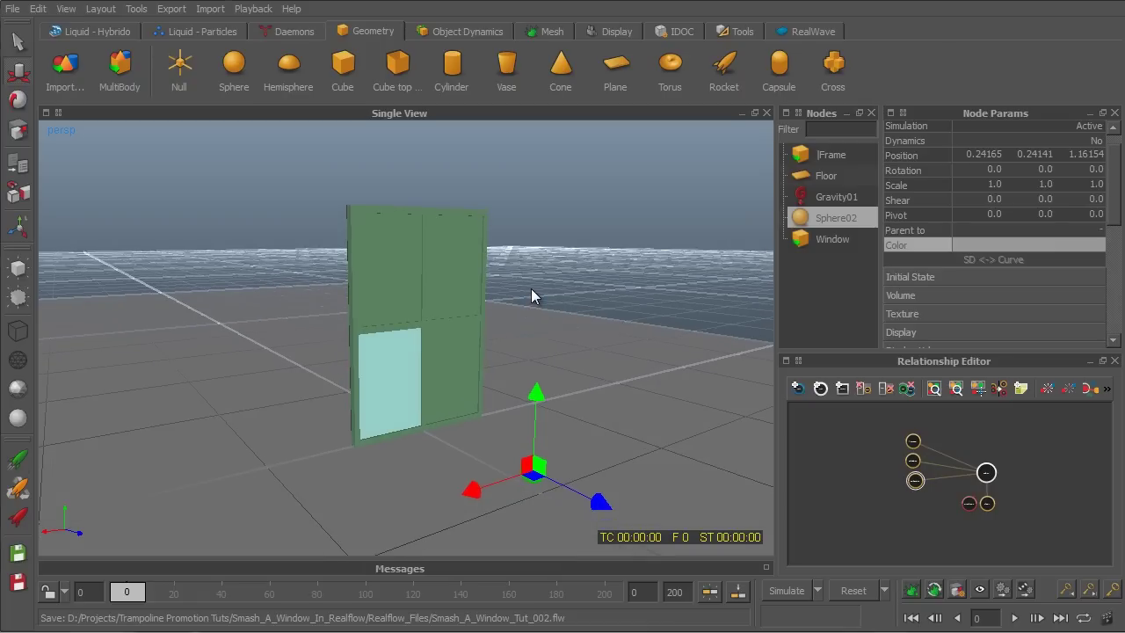
Step: Select the Gravity01 node and reposition the camera near the window
{"action": "left_click", "coordinate": [970, 504]}
{"action": "left_click_drag", "start_coordinate": [619, 347], "coordinate": [533, 398], "text": "alt"}
{"action": "right_click_drag", "start_coordinate": [534, 391], "coordinate": [567, 391], "text": "alt"}
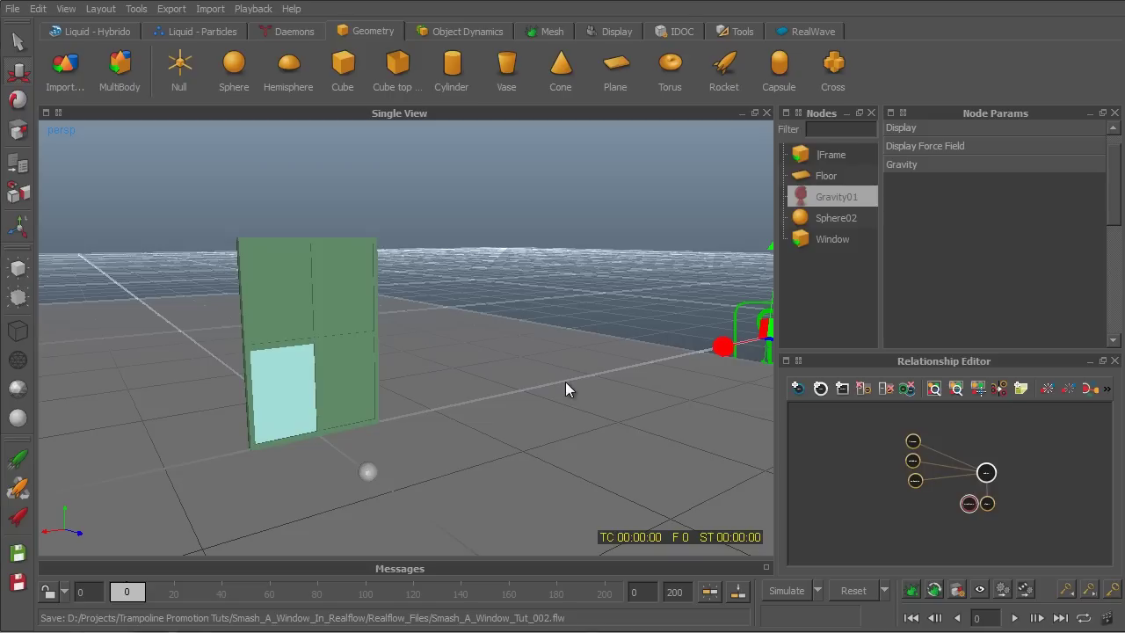
Step: Check the Floor, Frame and Window dynamics, then open Sphere02's Dynamics type list
{"action": "left_click", "coordinate": [566, 382]}
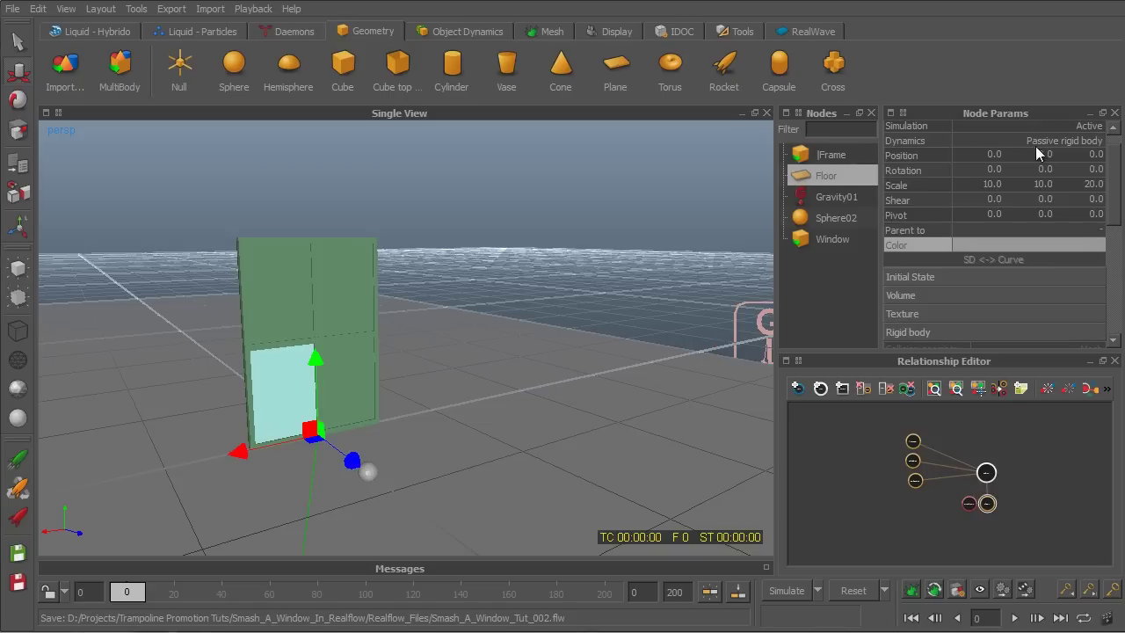
{"action": "left_click", "coordinate": [337, 275]}
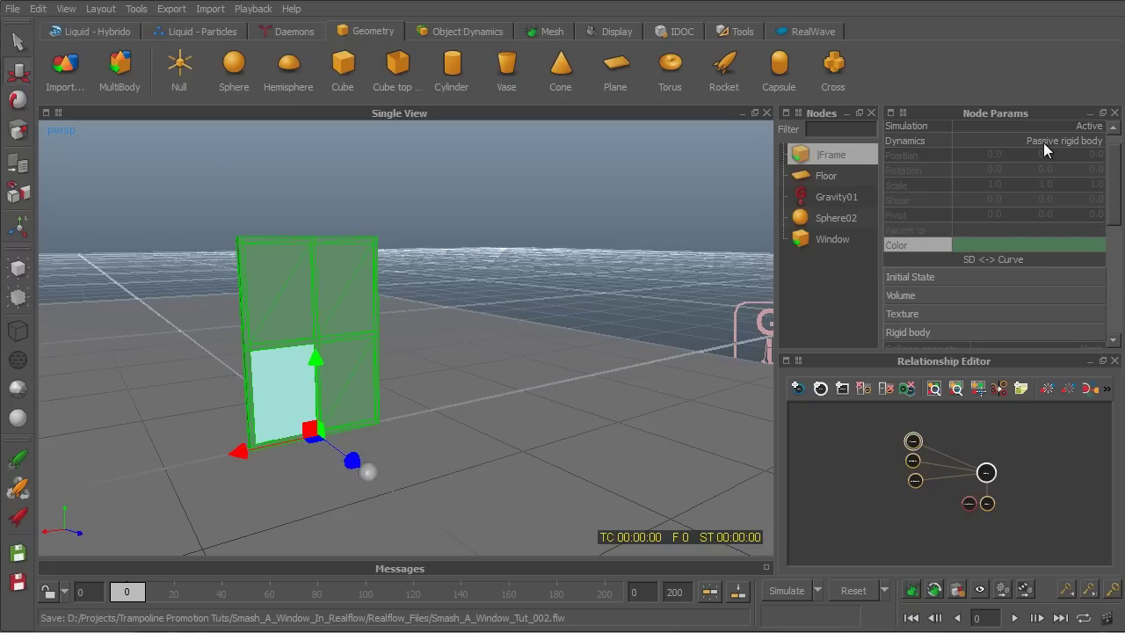
{"action": "left_click", "coordinate": [295, 375]}
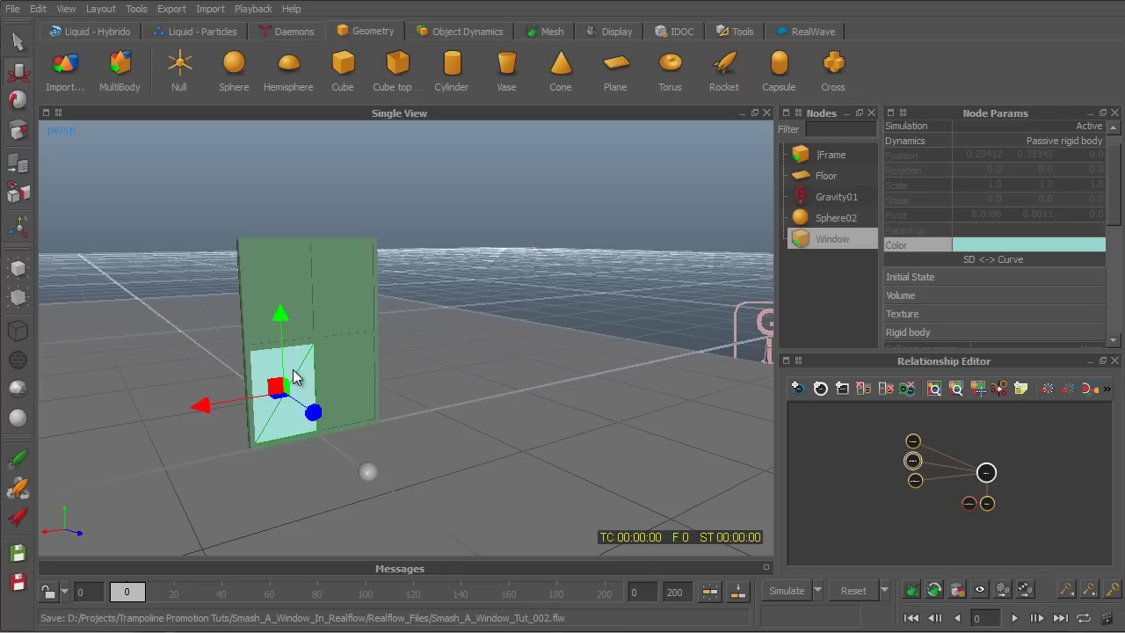
{"action": "left_click", "coordinate": [369, 475]}
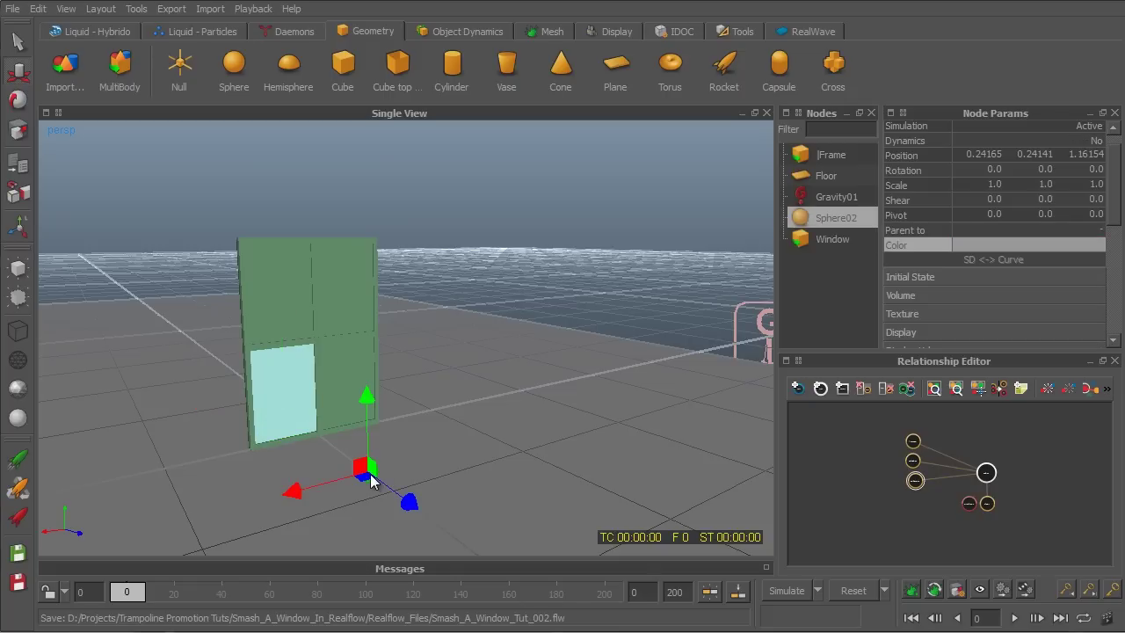
{"action": "left_click", "coordinate": [1043, 140]}
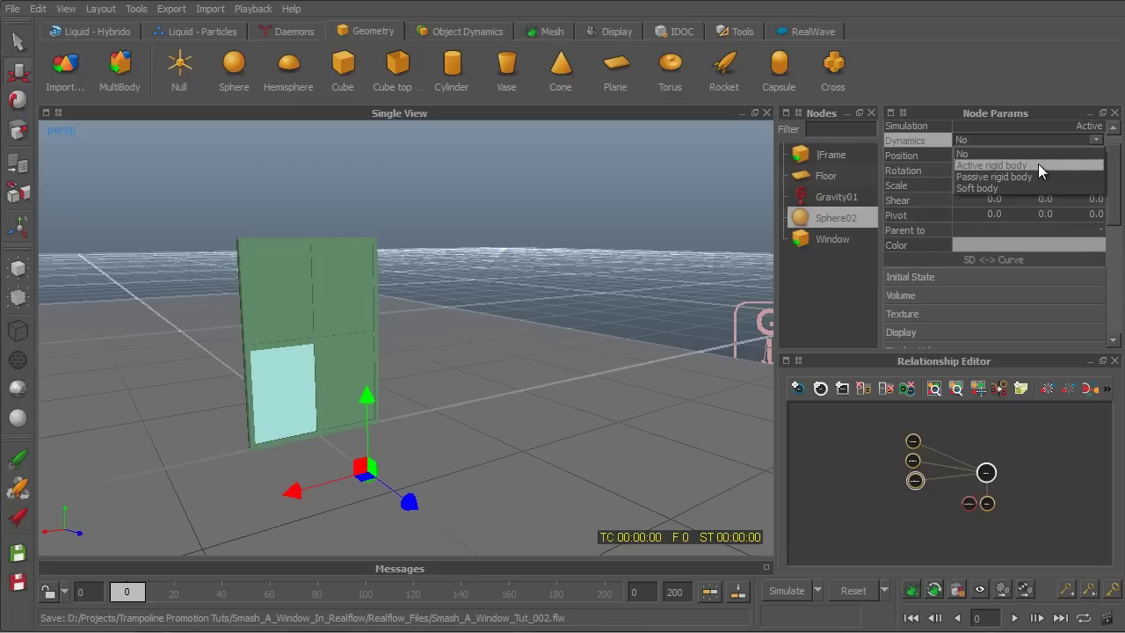
Step: Make Sphere02 an Active rigid body, run a brief test simulation, and reset to frame 0
{"action": "left_click", "coordinate": [1038, 164]}
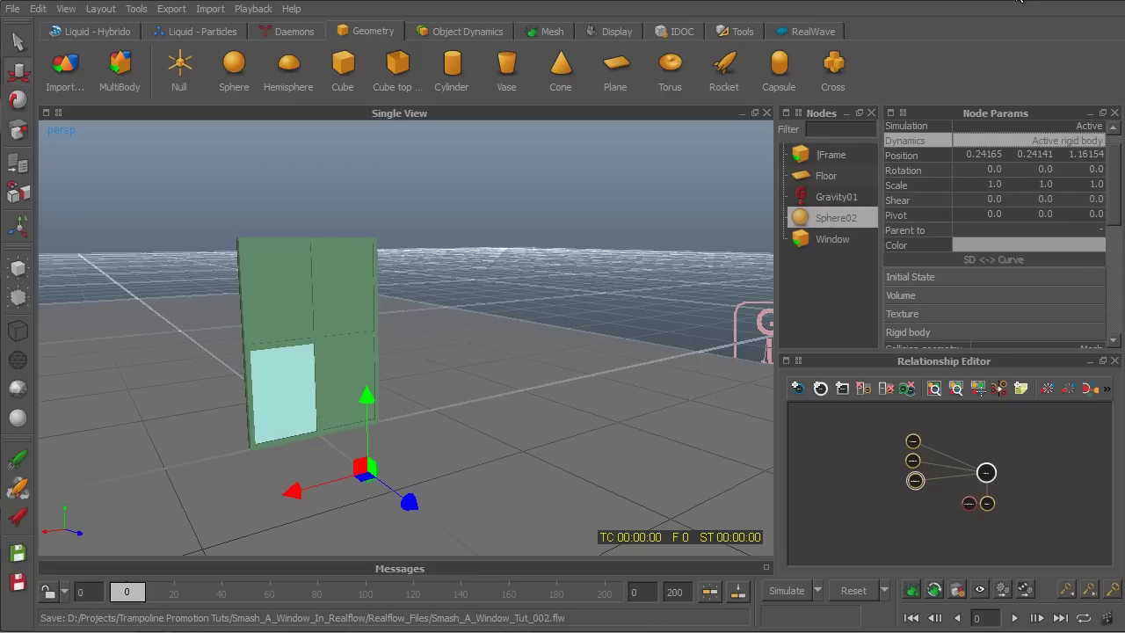
{"action": "left_click", "coordinate": [797, 592]}
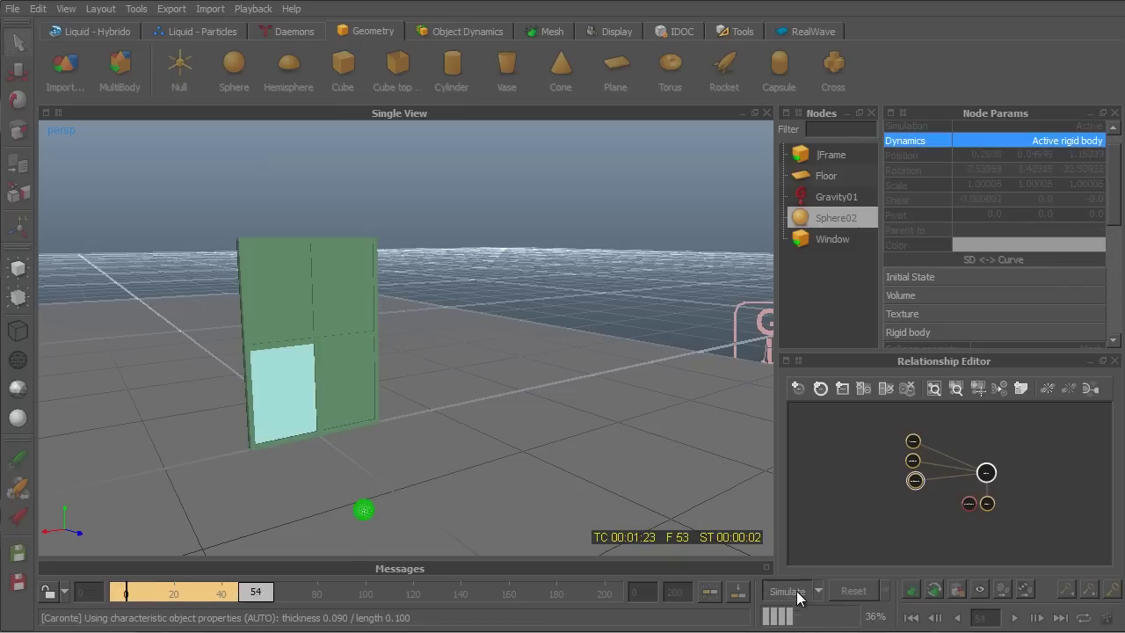
{"action": "left_click", "coordinate": [797, 593]}
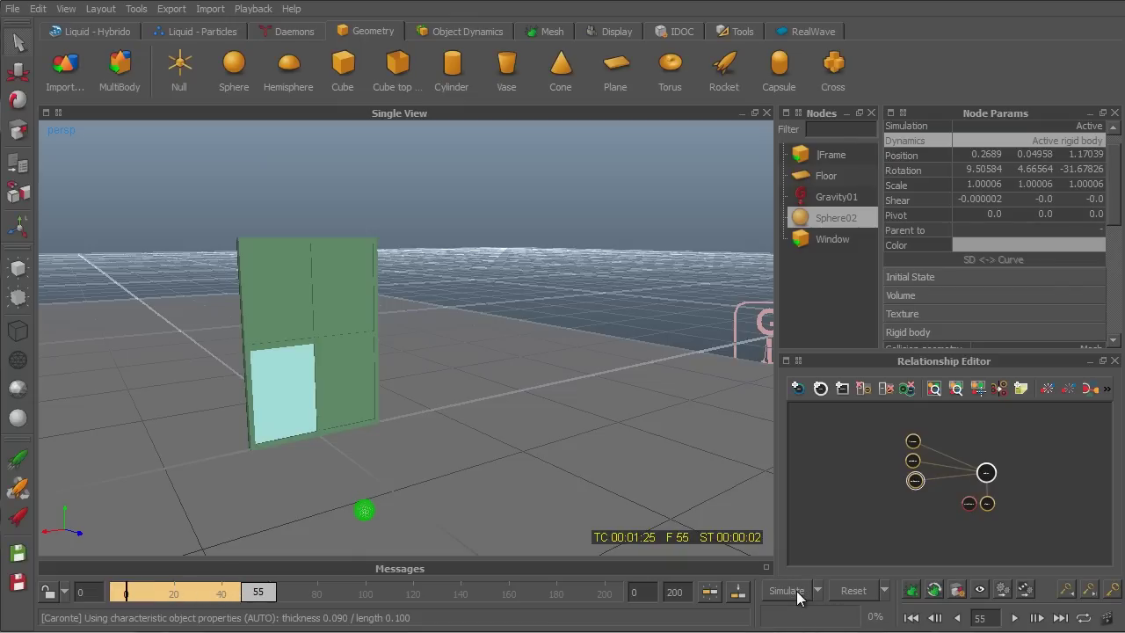
{"action": "left_click", "coordinate": [849, 592]}
{"action": "left_click", "coordinate": [496, 397]}
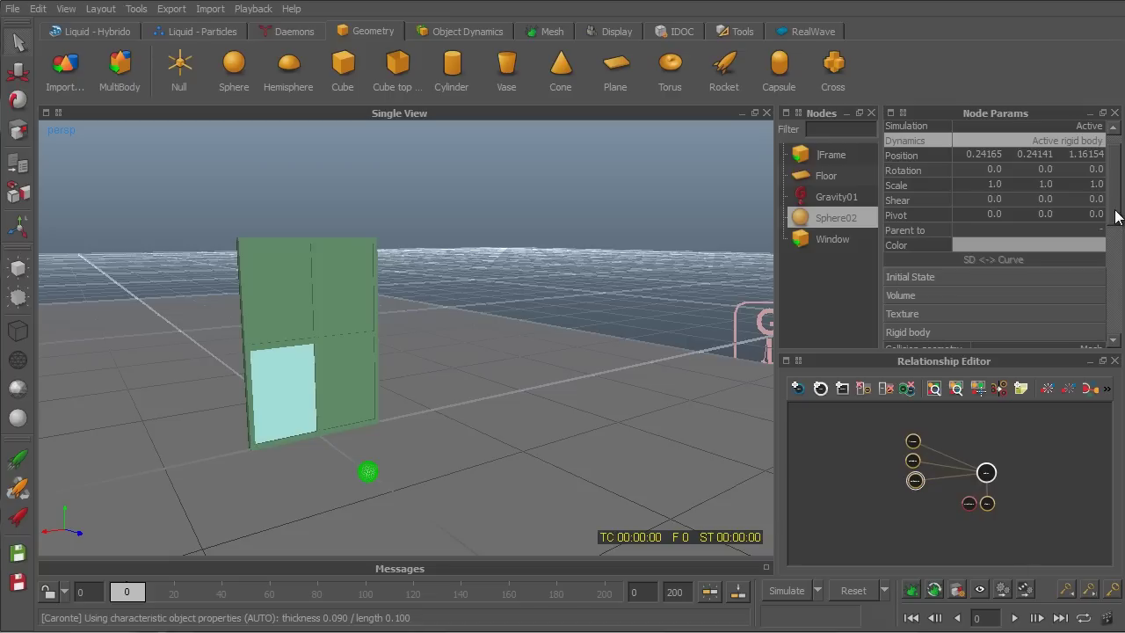
Step: Set Sphere02's rigid body Velocity Z to -200
{"action": "scroll", "coordinate": [1116, 232], "scroll_direction": "down", "scroll_amount": 1}
{"action": "scroll", "coordinate": [1117, 233], "scroll_direction": "down", "scroll_amount": 3}
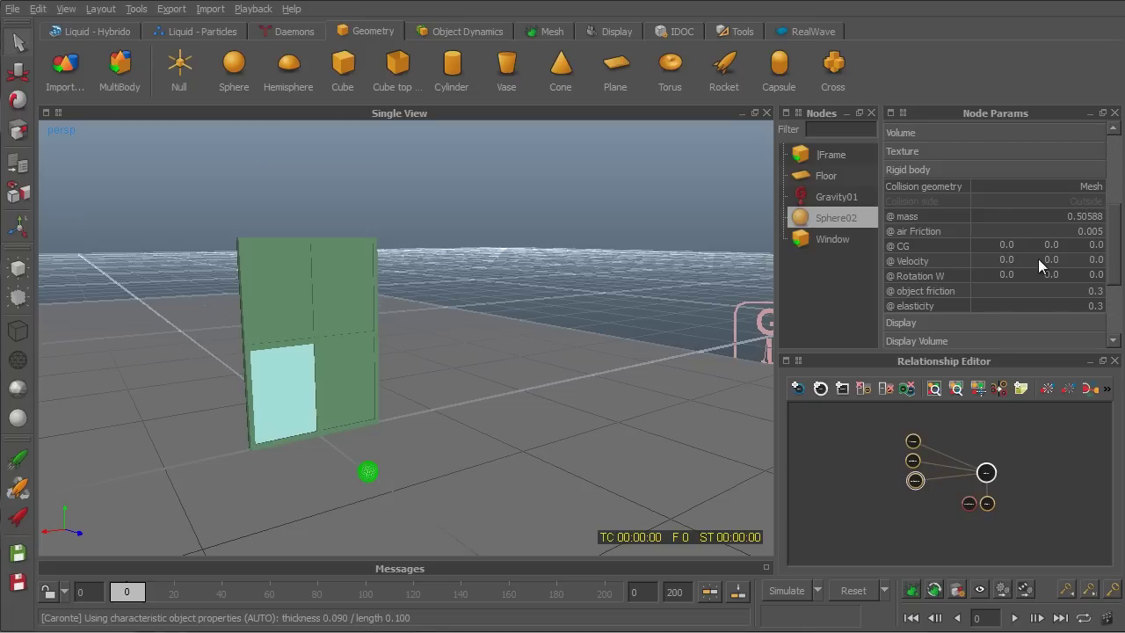
{"action": "double_click", "coordinate": [1094, 260]}
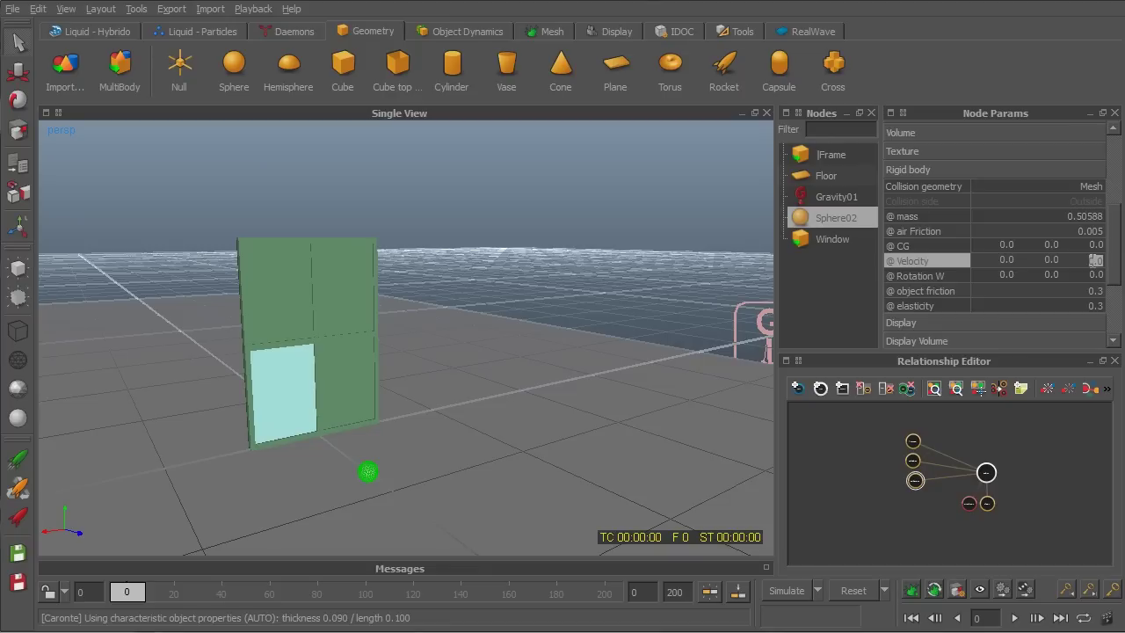
{"action": "type", "text": "-200"}
{"action": "key", "text": "Return"}
Step: Run a test simulation, then return to frame 0 and step through frames to check the sphere
{"action": "scroll", "coordinate": [404, 334], "scroll_direction": "down", "scroll_amount": 3}
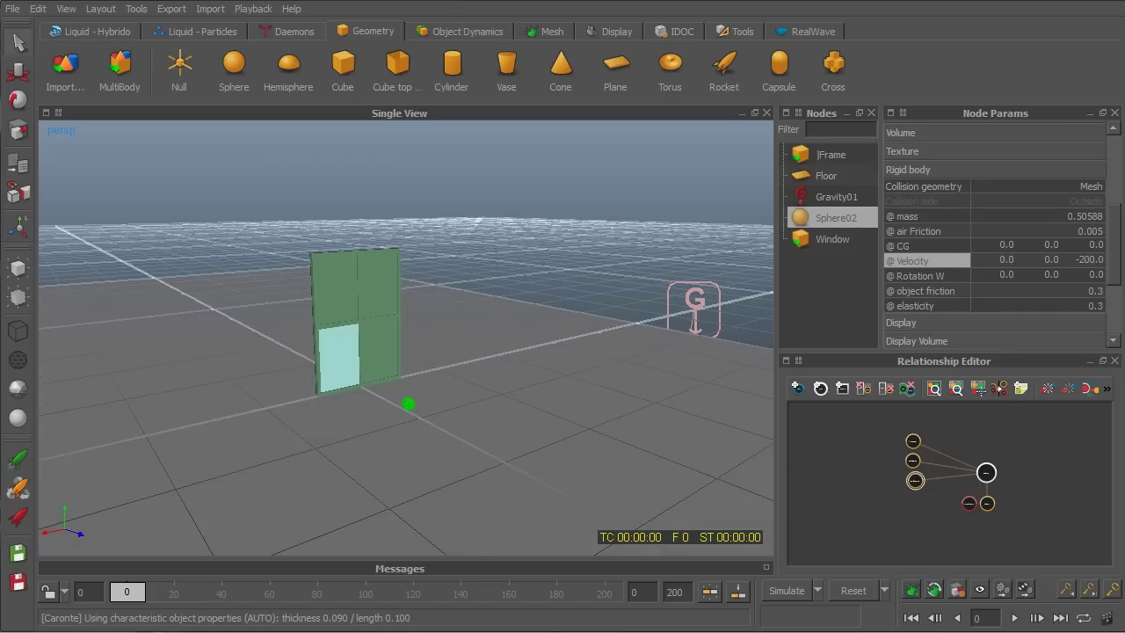
{"action": "left_click", "coordinate": [790, 591]}
{"action": "left_click", "coordinate": [796, 596]}
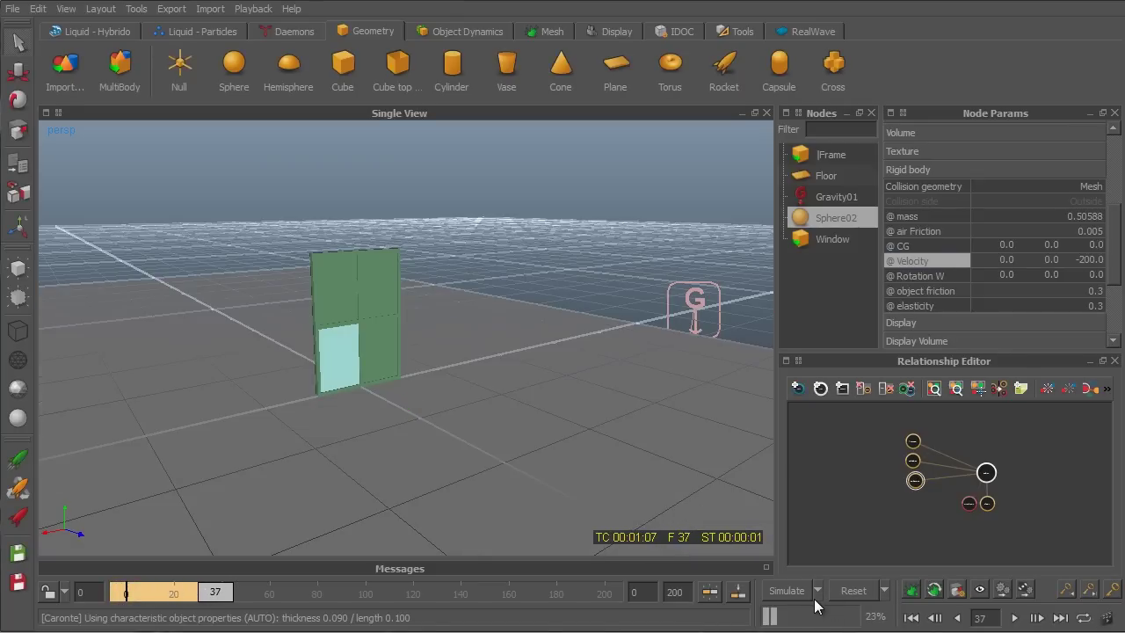
{"action": "left_click", "coordinate": [160, 596]}
{"action": "left_click_drag", "start_coordinate": [161, 596], "coordinate": [125, 596]}
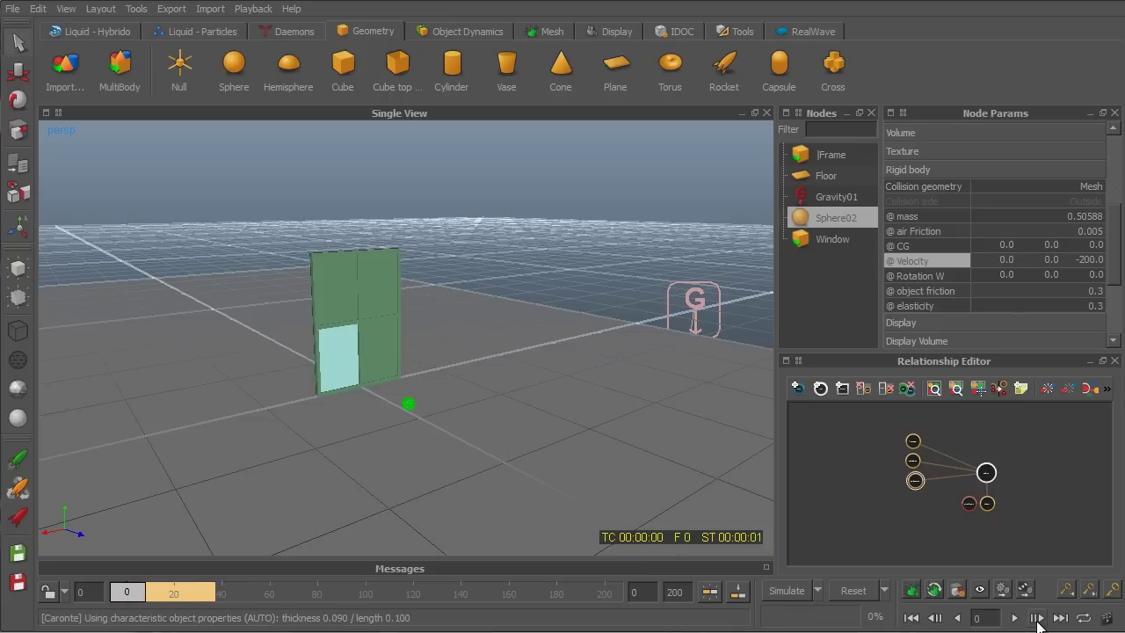
{"action": "left_click", "coordinate": [1037, 619]}
{"action": "left_click", "coordinate": [1038, 618]}
{"action": "left_click", "coordinate": [934, 618]}
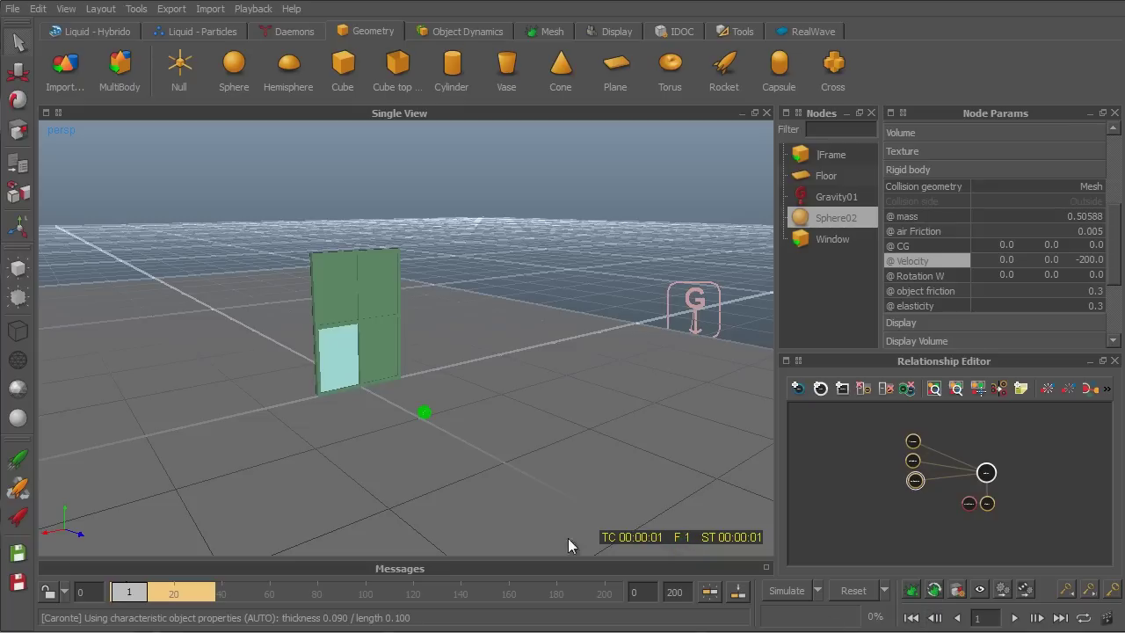
{"action": "mouse_move", "coordinate": [349, 372]}
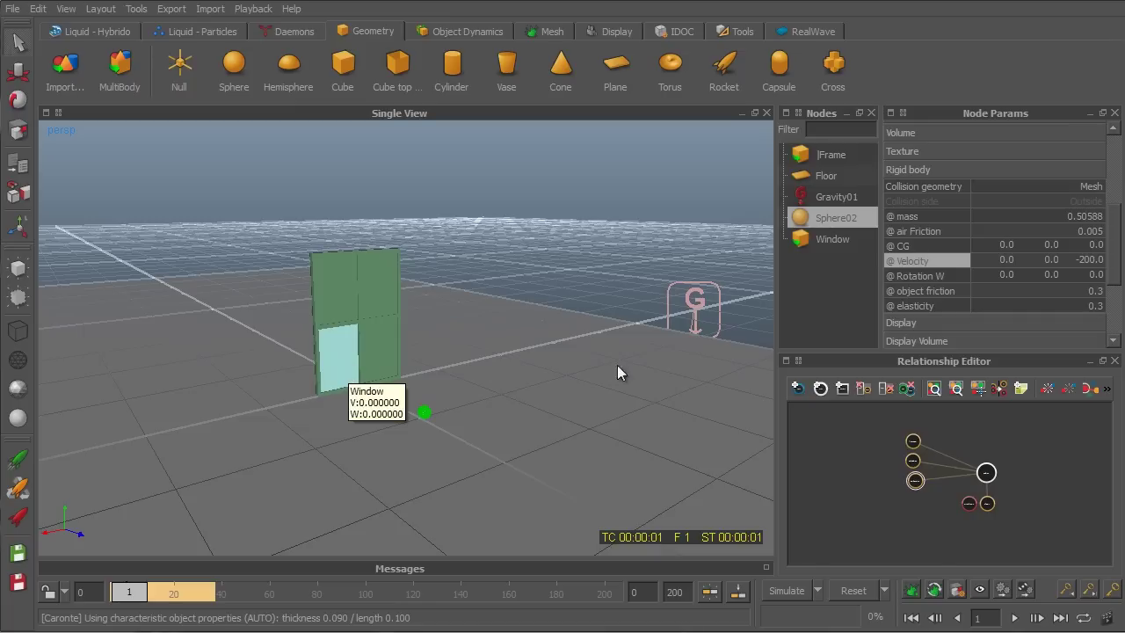
Step: Change Sphere02's Velocity Z to -50 and reset the simulation
{"action": "double_click", "coordinate": [1087, 260]}
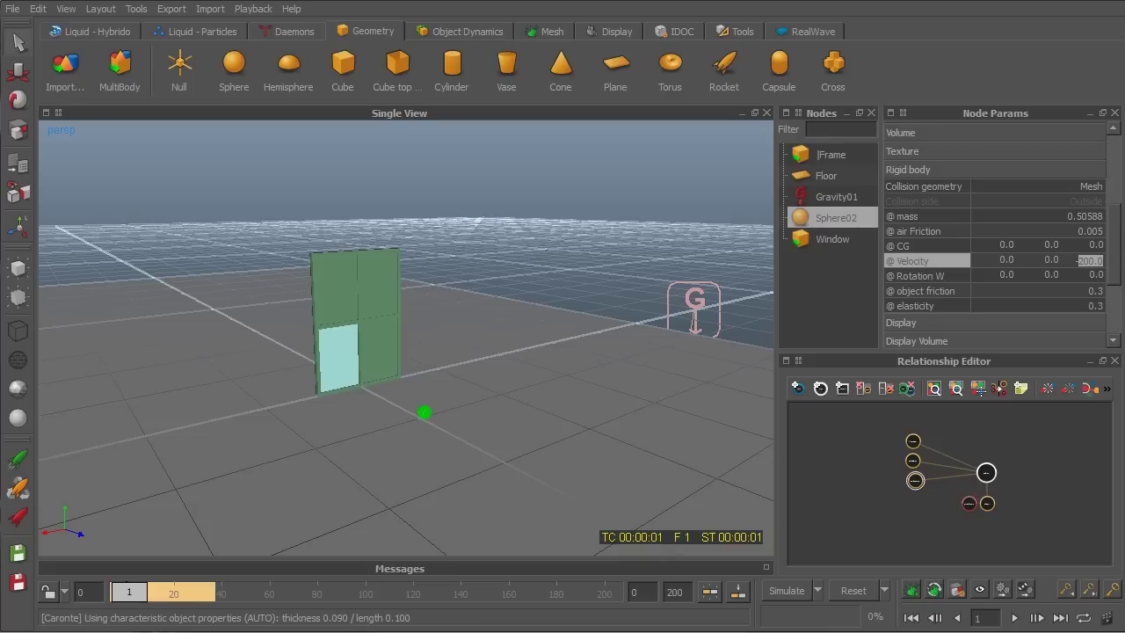
{"action": "type", "text": "-50"}
{"action": "key", "text": "Return"}
{"action": "left_click", "coordinate": [877, 588]}
{"action": "left_click", "coordinate": [488, 402]}
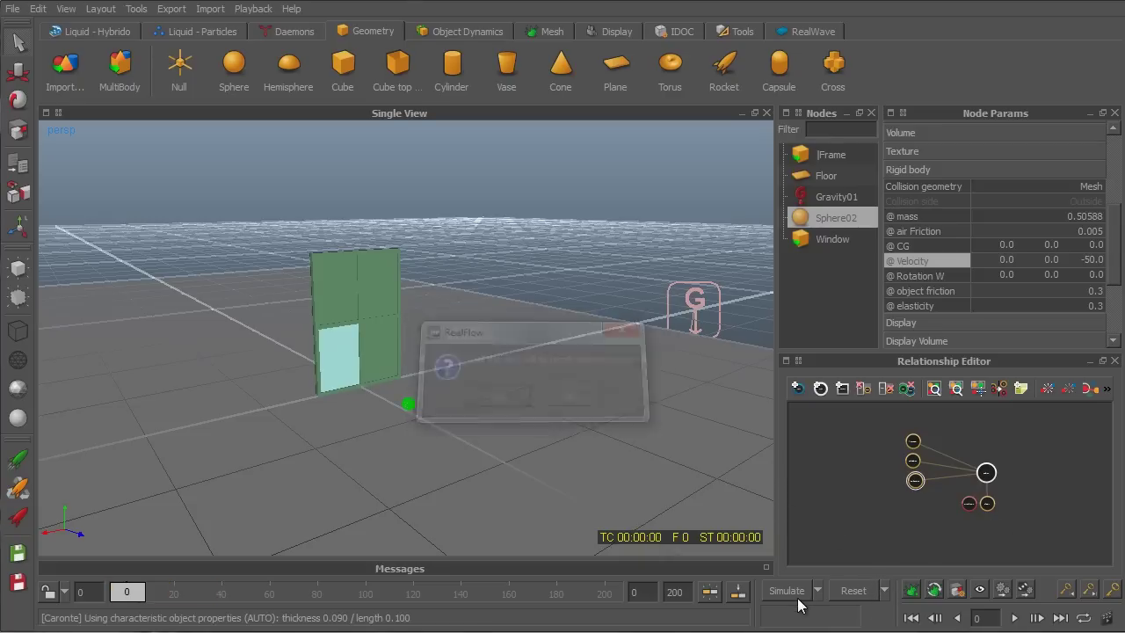
Step: Simulate to frame 25, then scrub the early frames and orbit to watch the sphere approach
{"action": "left_click", "coordinate": [794, 594]}
{"action": "left_click", "coordinate": [785, 595]}
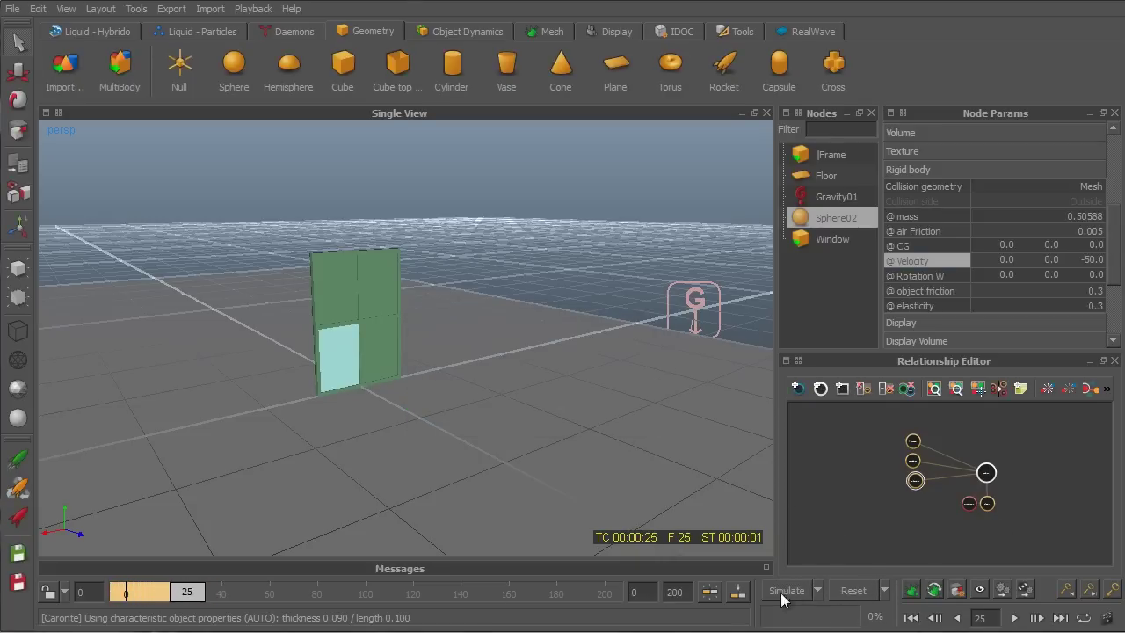
{"action": "left_click", "coordinate": [127, 594]}
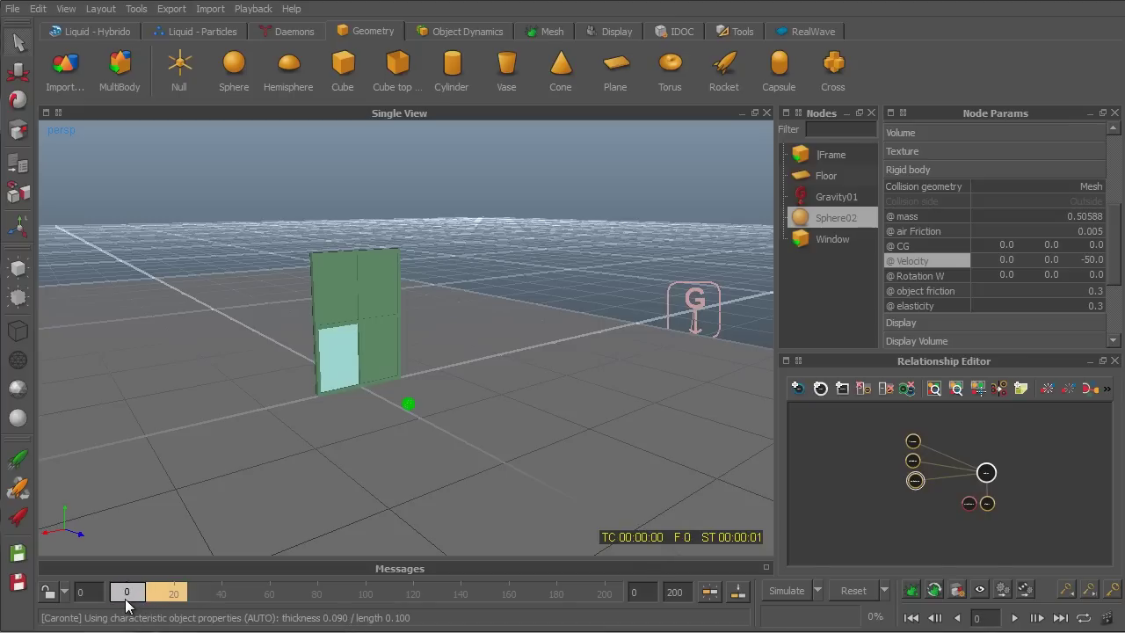
{"action": "left_click_drag", "start_coordinate": [129, 600], "coordinate": [138, 599]}
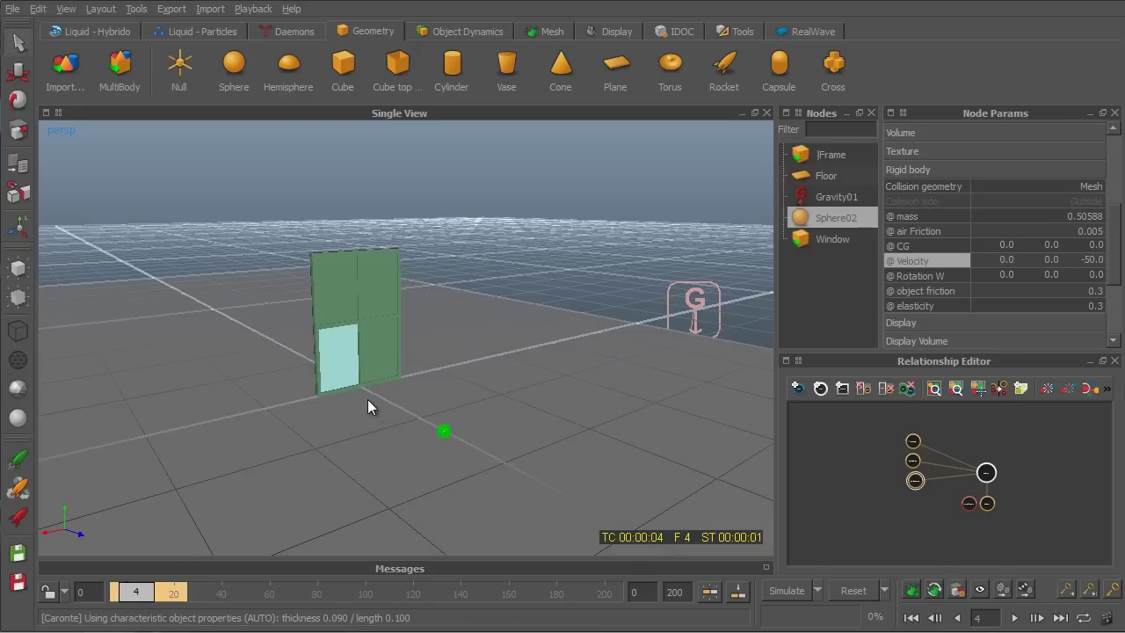
{"action": "left_click_drag", "start_coordinate": [368, 400], "coordinate": [395, 407], "text": "alt"}
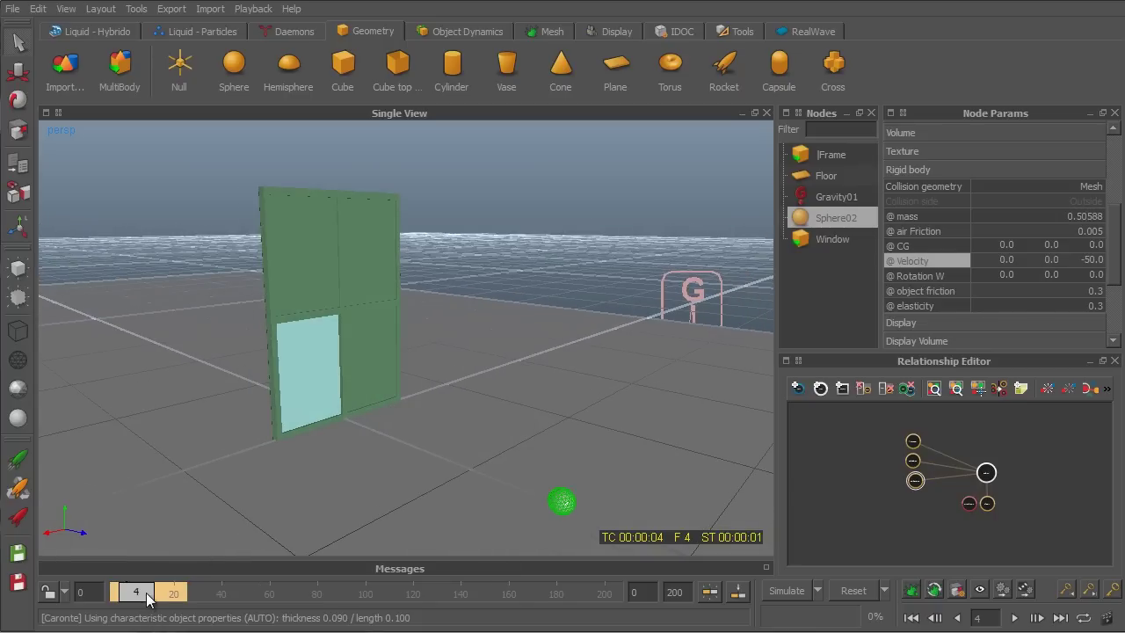
{"action": "left_click_drag", "start_coordinate": [145, 598], "coordinate": [131, 598]}
Step: Reset the simulation to frame 0, select the window pane, and show the Object Dynamics fracture tools
{"action": "left_click", "coordinate": [880, 592]}
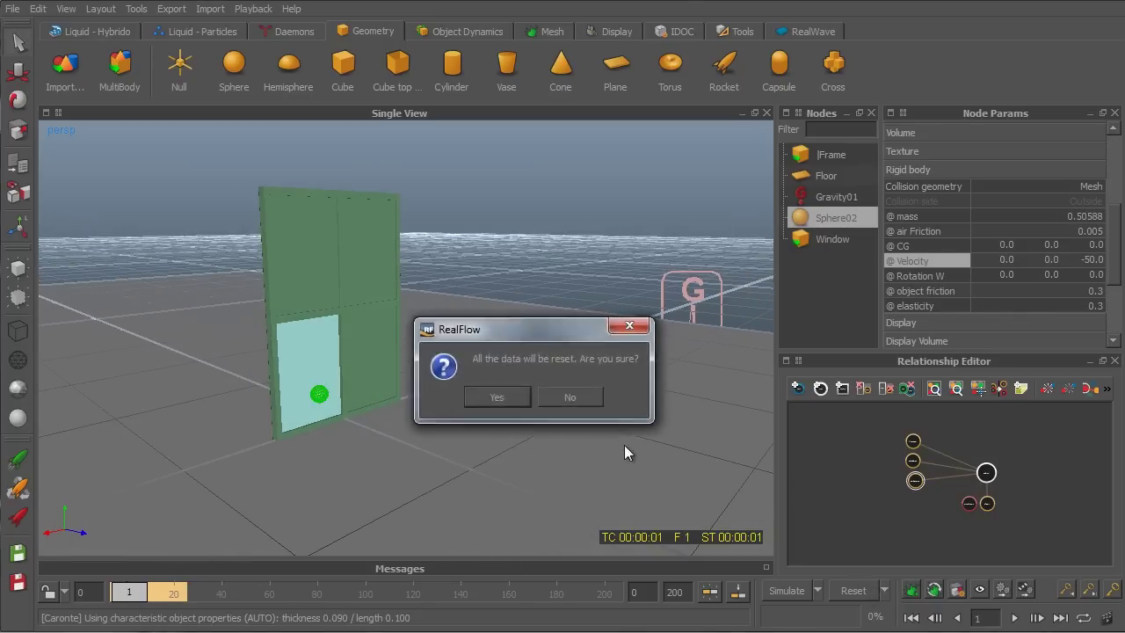
{"action": "left_click", "coordinate": [527, 397]}
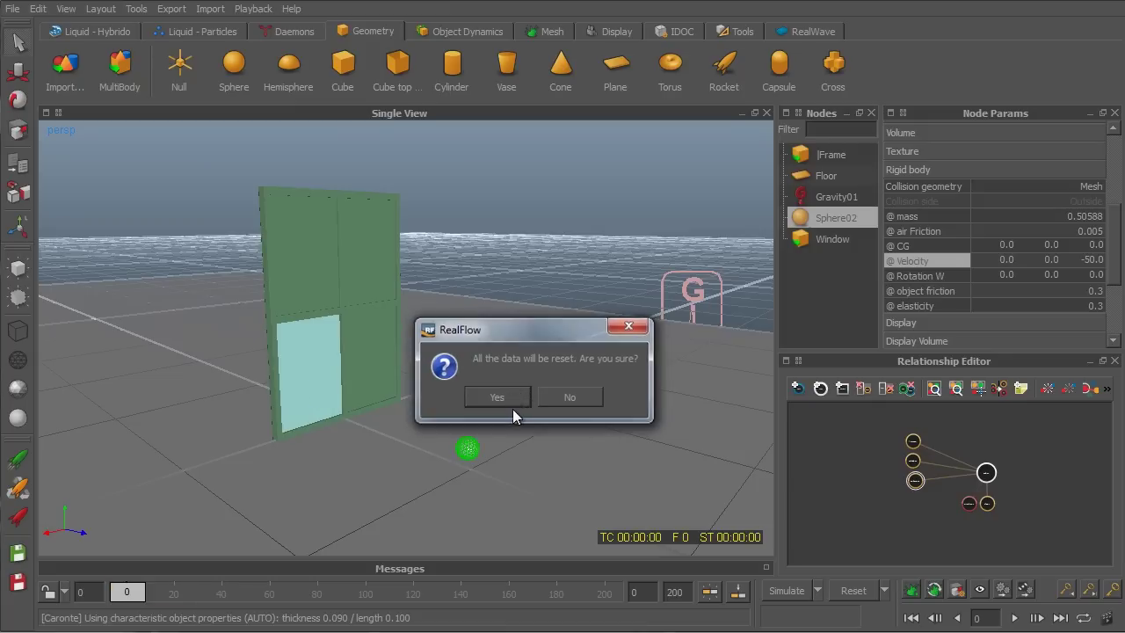
{"action": "left_click", "coordinate": [311, 325]}
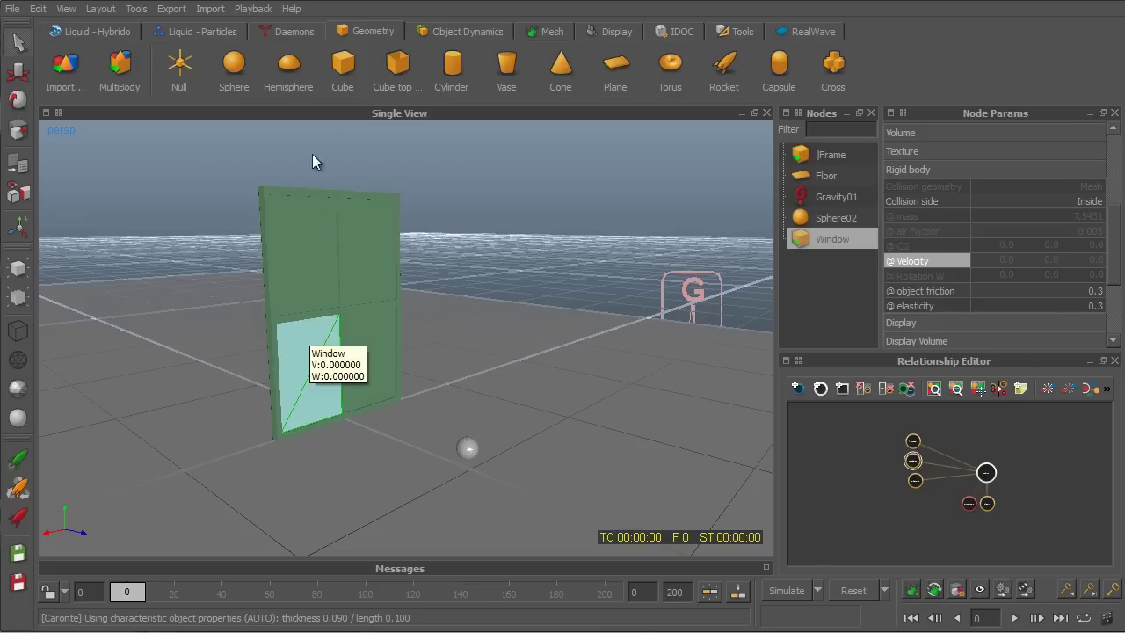
{"action": "left_click", "coordinate": [437, 31]}
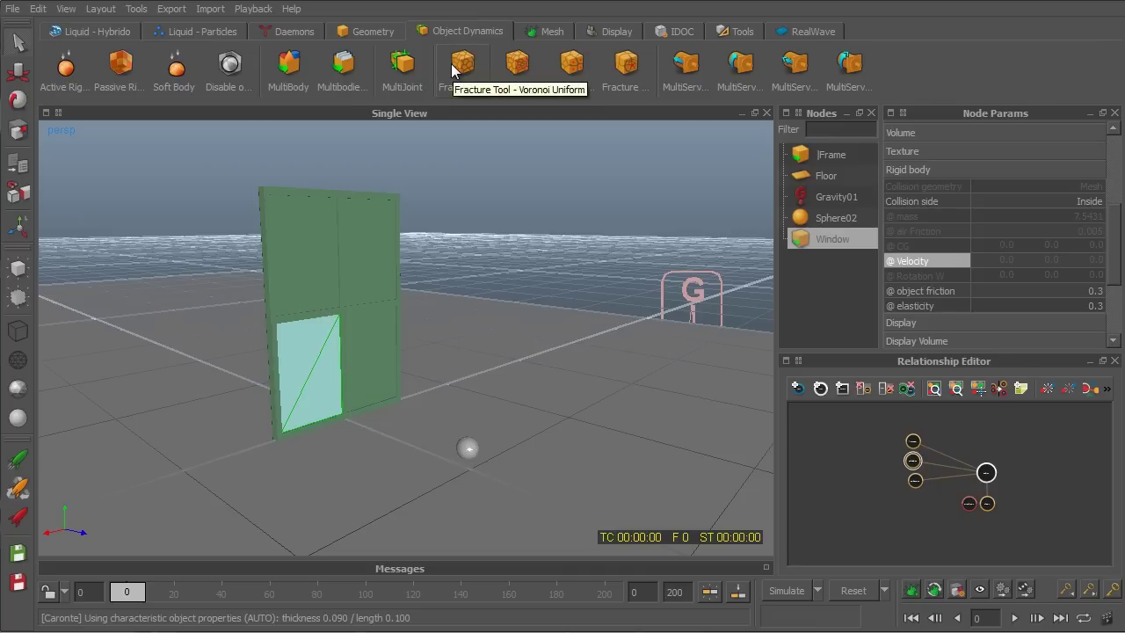
{"action": "left_click", "coordinate": [454, 69]}
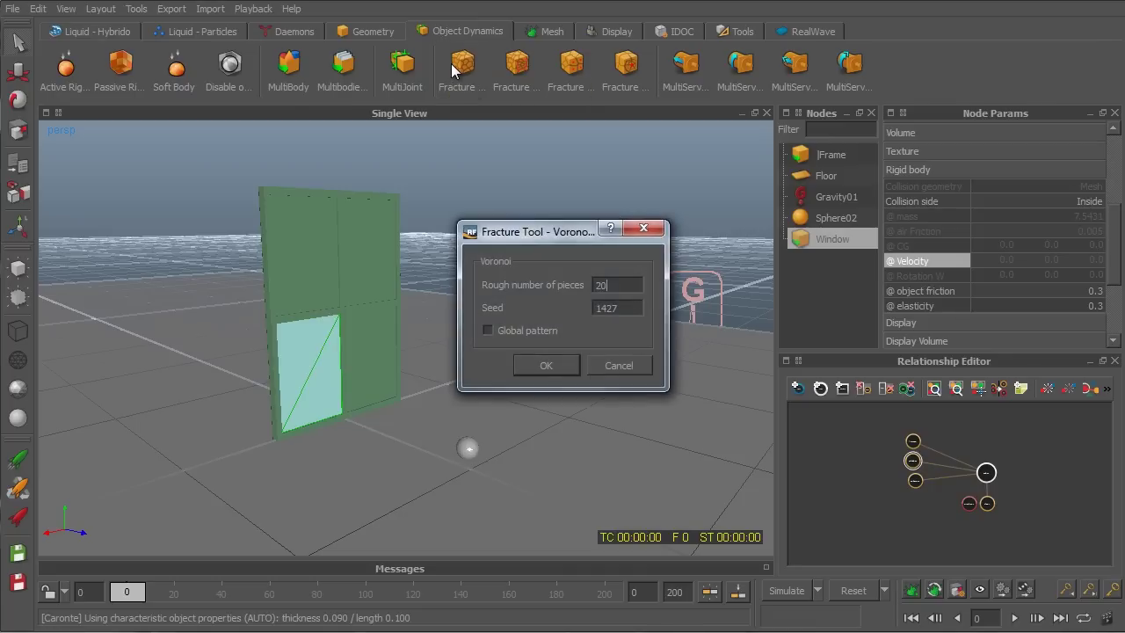
{"action": "left_click", "coordinate": [543, 369]}
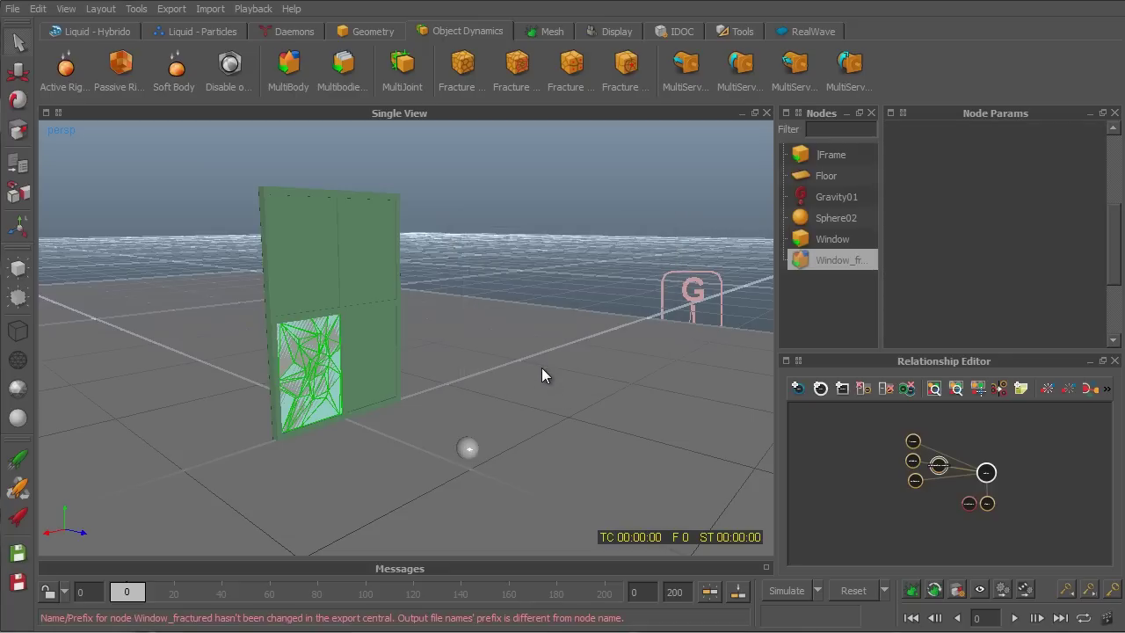
{"action": "scroll", "coordinate": [327, 415], "scroll_direction": "up", "scroll_amount": 8}
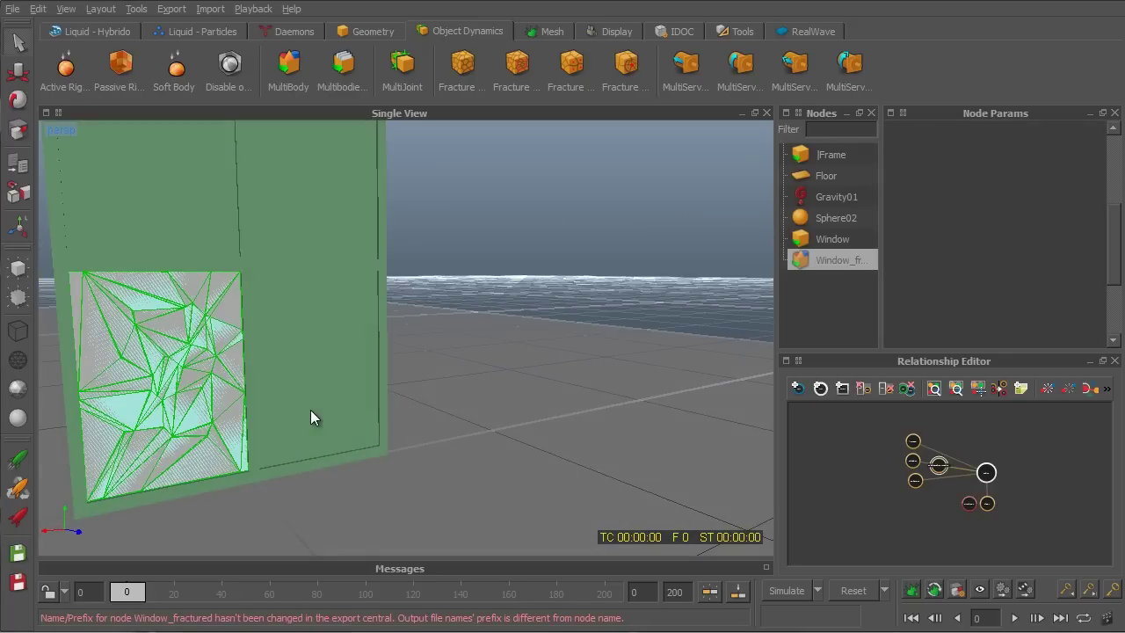
{"action": "left_click_drag", "start_coordinate": [398, 406], "coordinate": [323, 339], "text": "alt"}
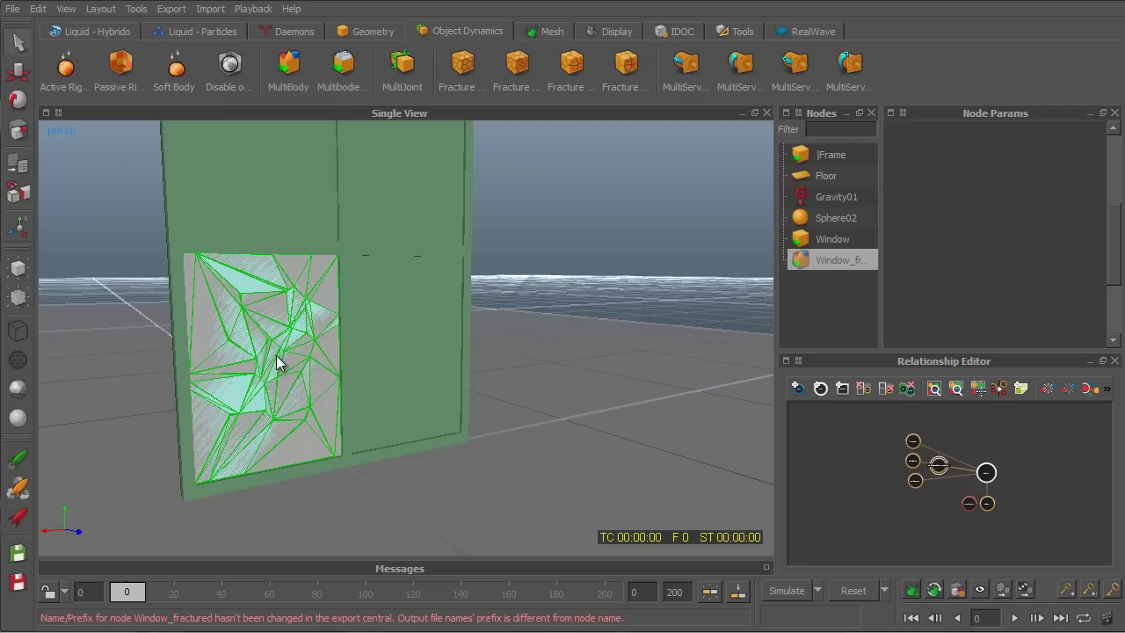
Step: Undo the uniform fracture, then Voronoi Radial fracture the pane with 15 rays, 8 rings, source Window
{"action": "key", "text": "ctrl+z"}
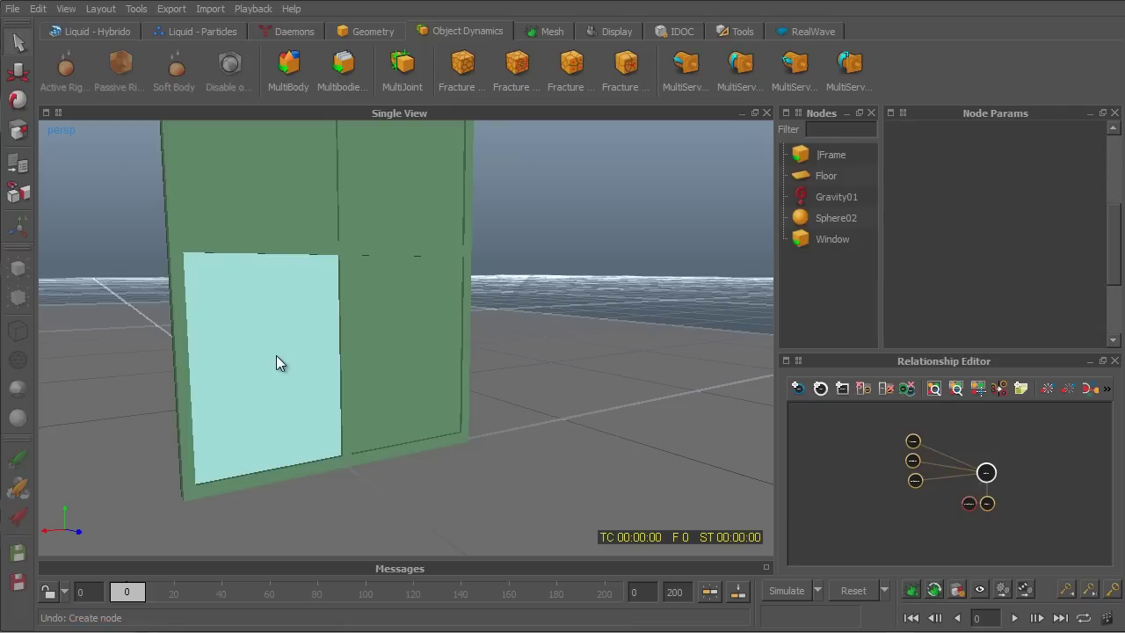
{"action": "left_click", "coordinate": [276, 364]}
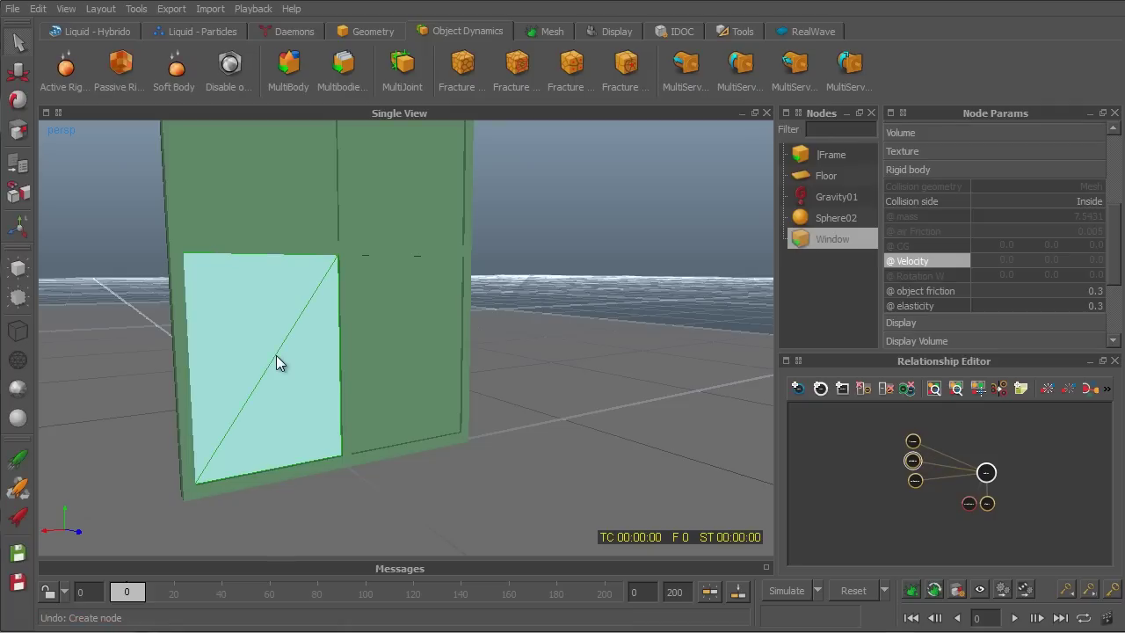
{"action": "left_click", "coordinate": [612, 74]}
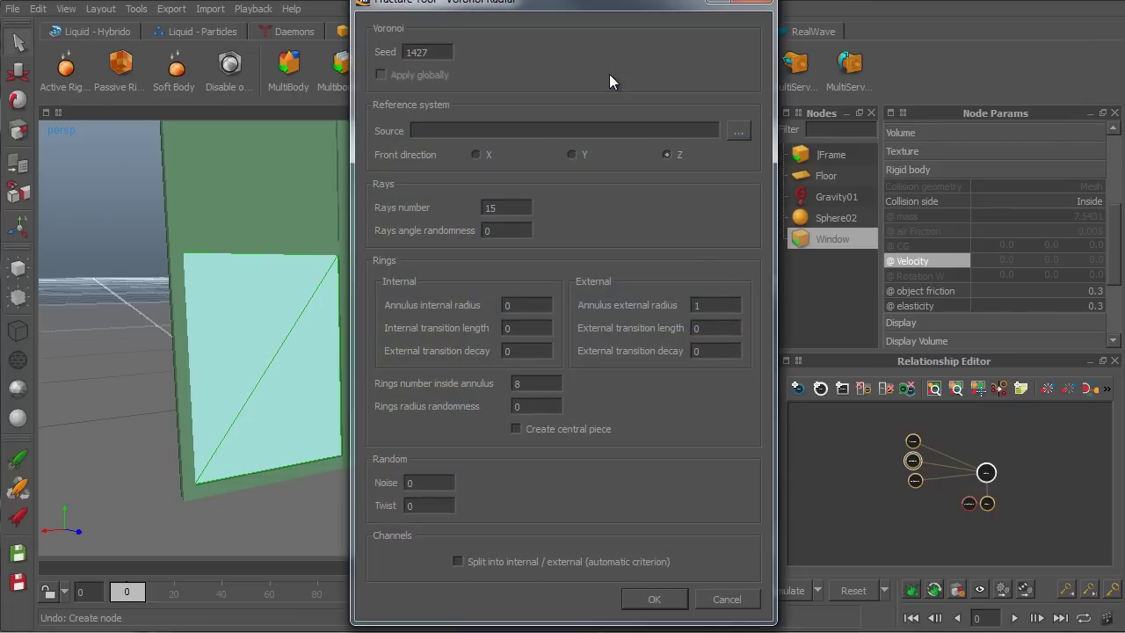
{"action": "left_click", "coordinate": [827, 175]}
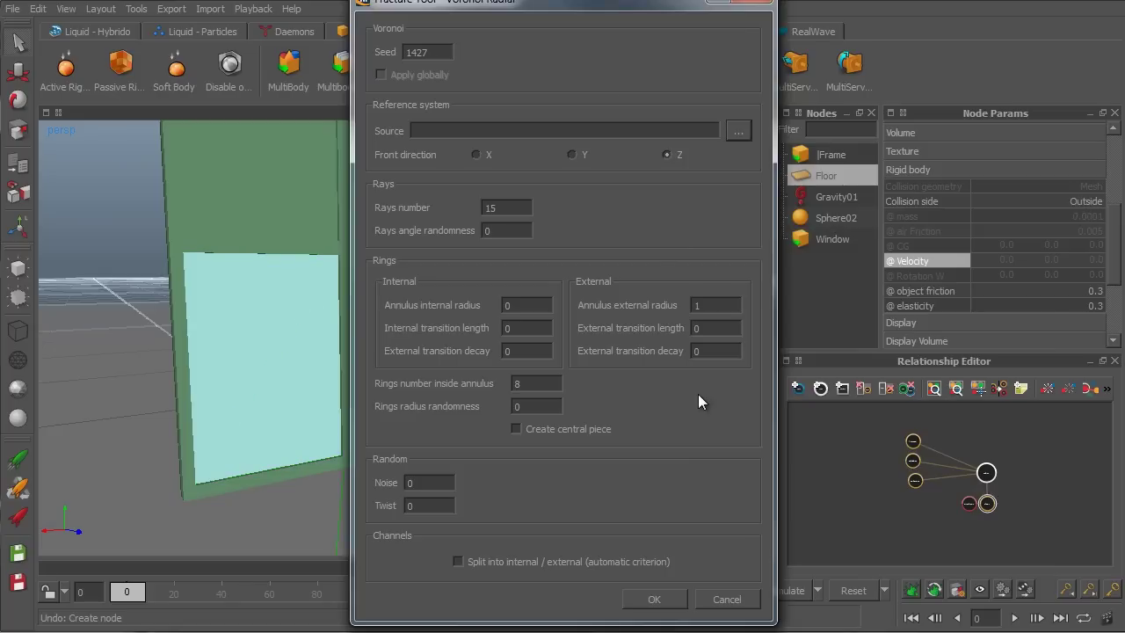
{"action": "left_click", "coordinate": [735, 137]}
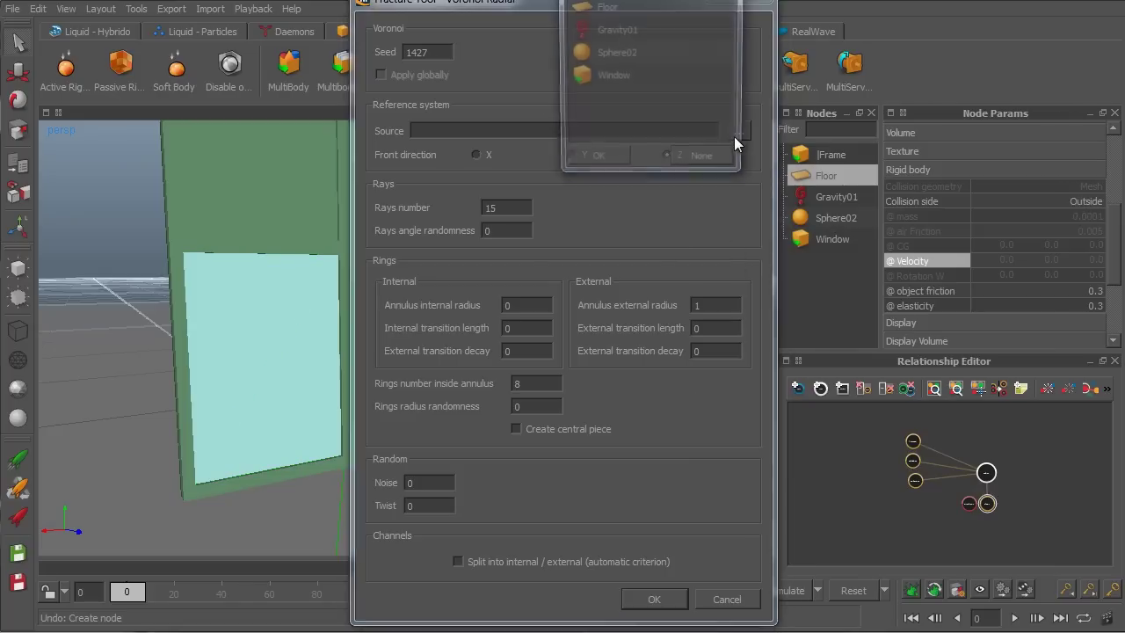
{"action": "left_click", "coordinate": [620, 78]}
{"action": "left_click", "coordinate": [613, 167]}
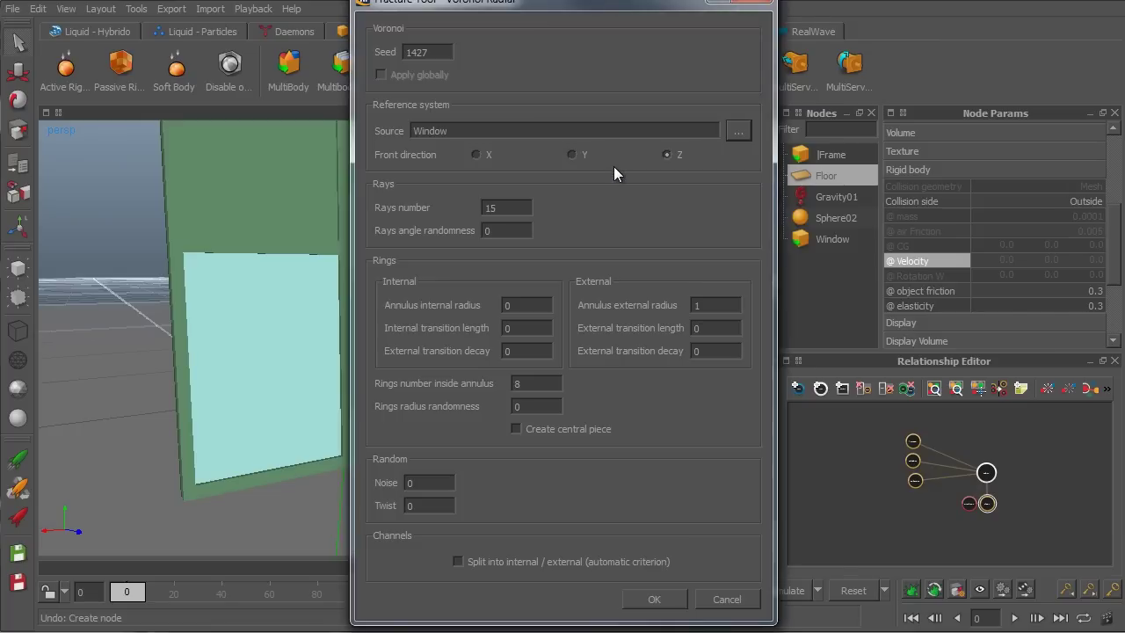
{"action": "left_click", "coordinate": [655, 600]}
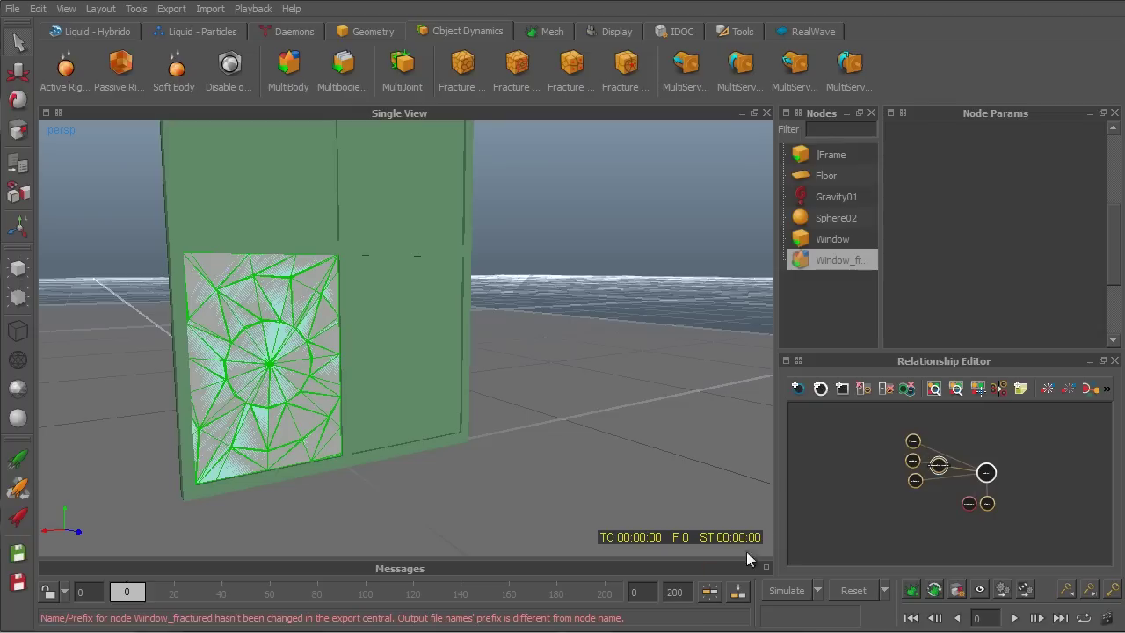
Step: Reposition the fractured window node in the Relationship Editor and select the original Window node
{"action": "left_click_drag", "start_coordinate": [934, 495], "coordinate": [917, 503]}
{"action": "scroll", "coordinate": [942, 486], "scroll_direction": "up", "scroll_amount": 3}
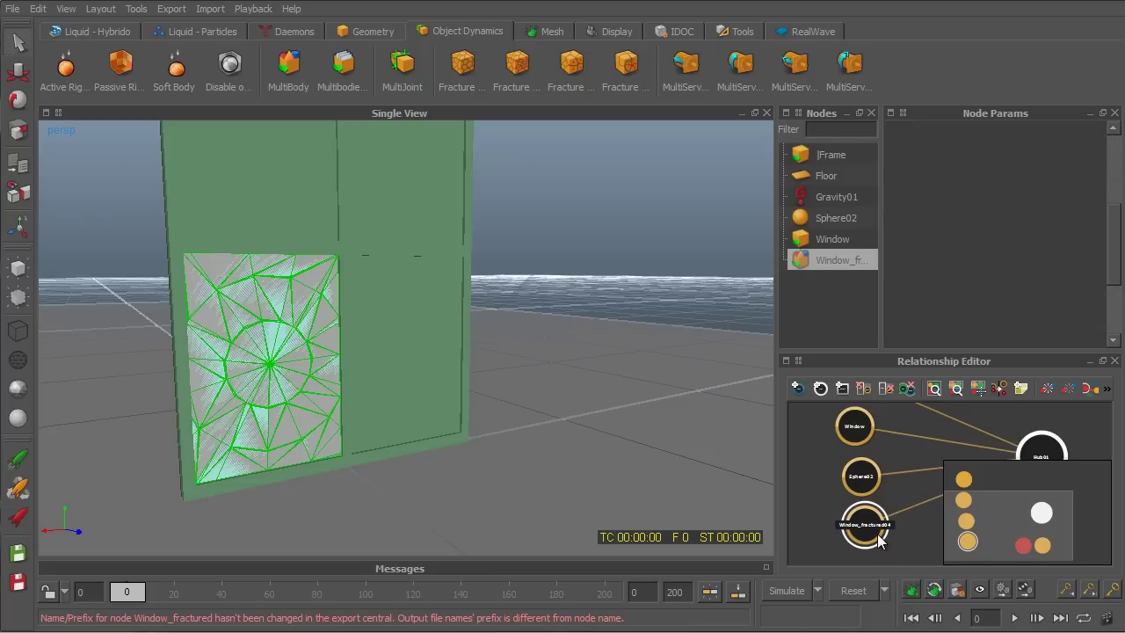
{"action": "left_click", "coordinate": [857, 431]}
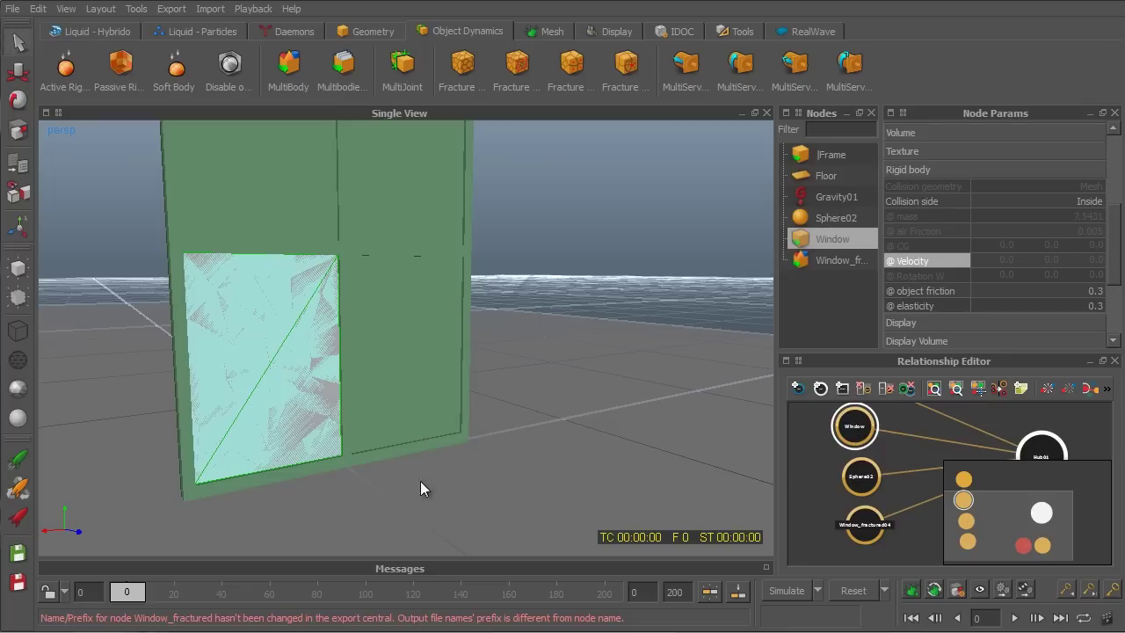
Step: Disable and hide the original Window, and set Window_fractured's Dynamics to Active rigid body
{"action": "left_click", "coordinate": [21, 522]}
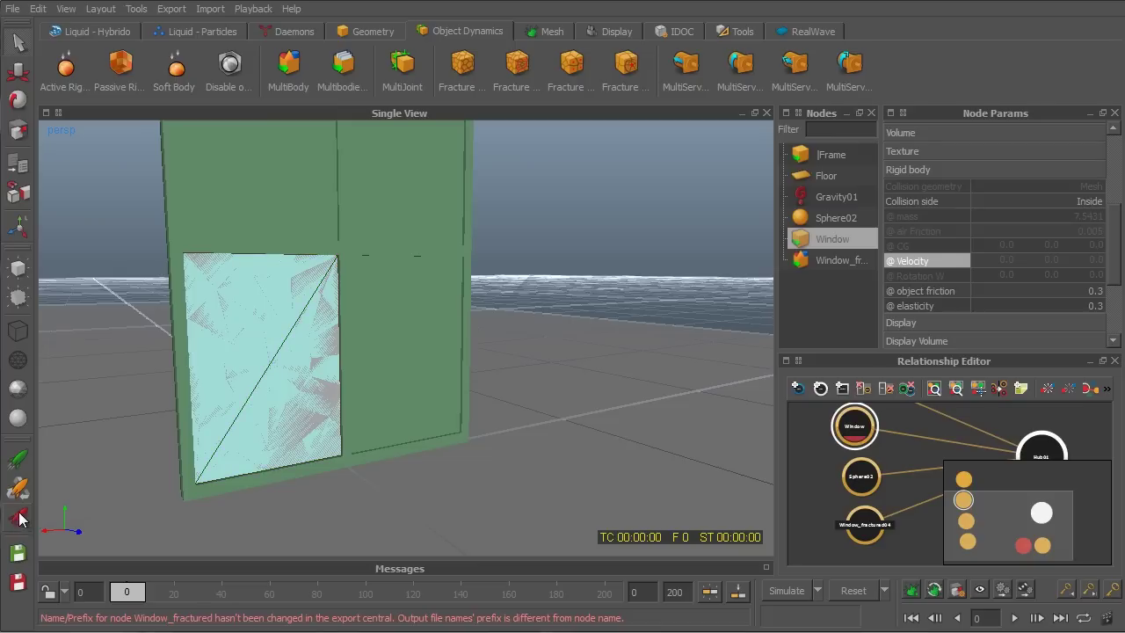
{"action": "left_click", "coordinate": [21, 301]}
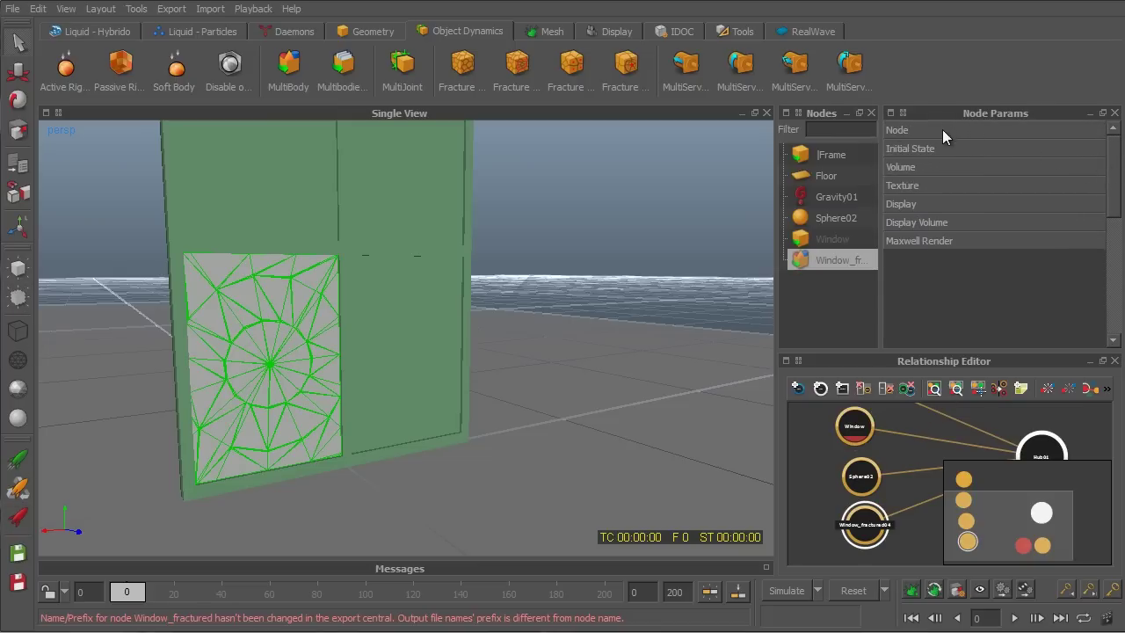
{"action": "left_click", "coordinate": [942, 132]}
{"action": "left_click", "coordinate": [990, 162]}
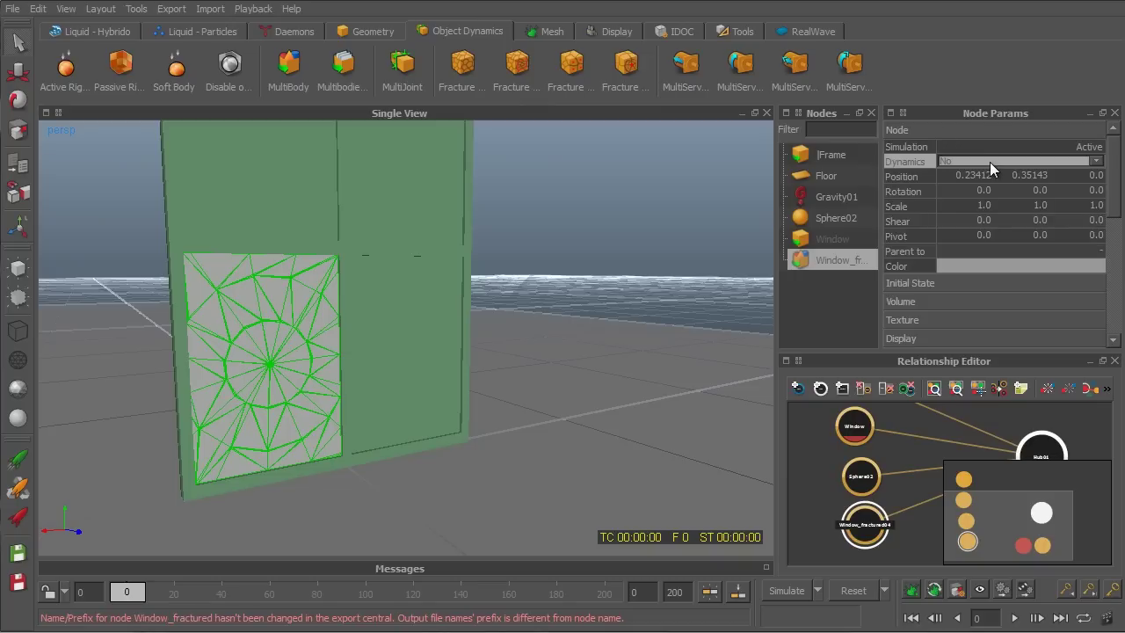
{"action": "left_click", "coordinate": [990, 161]}
{"action": "left_click", "coordinate": [1004, 187]}
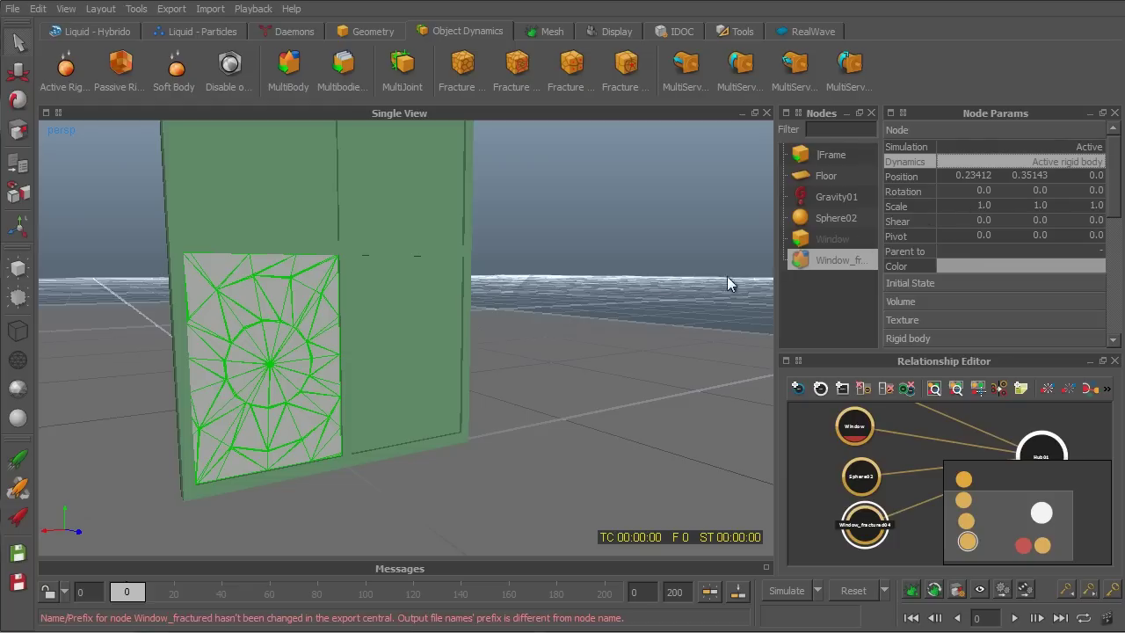
Step: Simulate up to frame 16, orbit to inspect the scattered shards, and scrub the timeline back
{"action": "scroll", "coordinate": [533, 422], "scroll_direction": "down", "scroll_amount": 5}
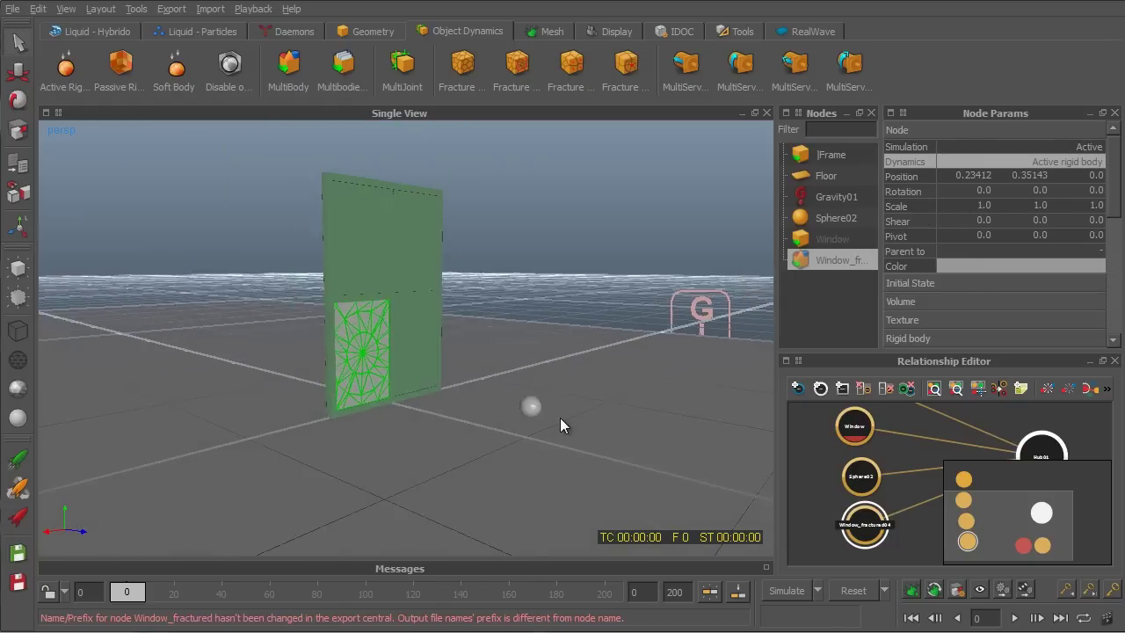
{"action": "scroll", "coordinate": [557, 427], "scroll_direction": "up", "scroll_amount": 2}
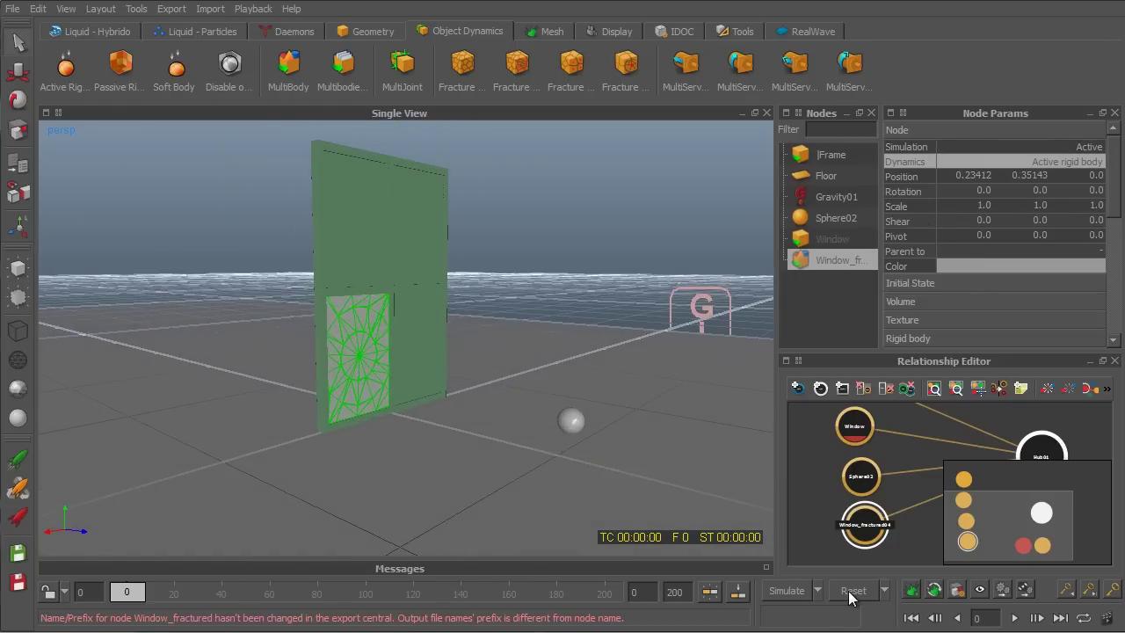
{"action": "left_click", "coordinate": [799, 588]}
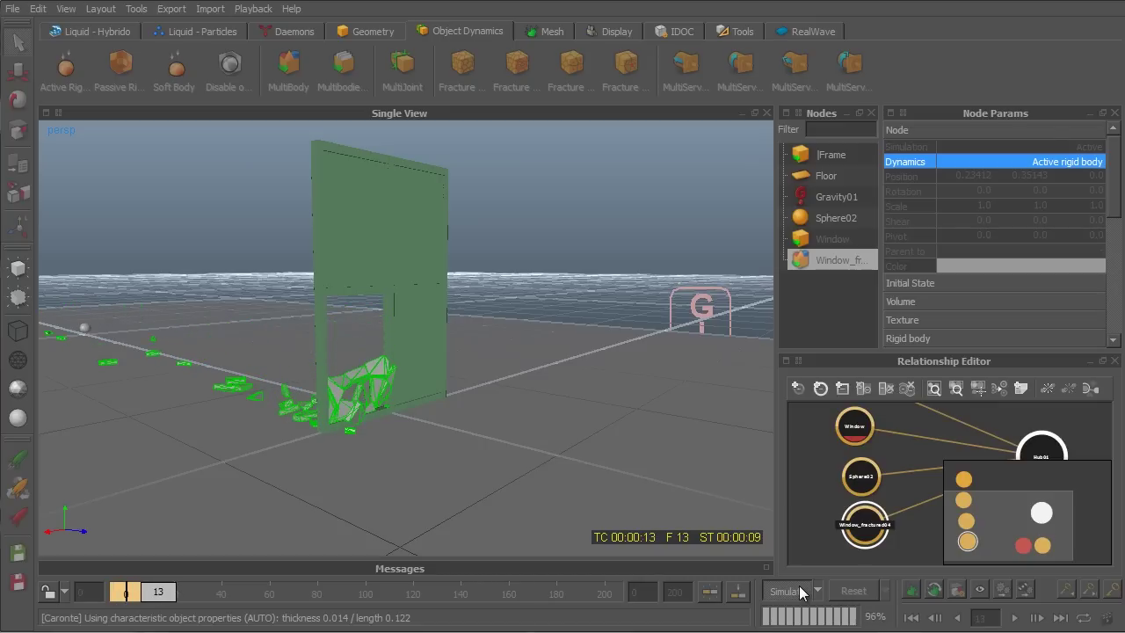
{"action": "left_click", "coordinate": [799, 586]}
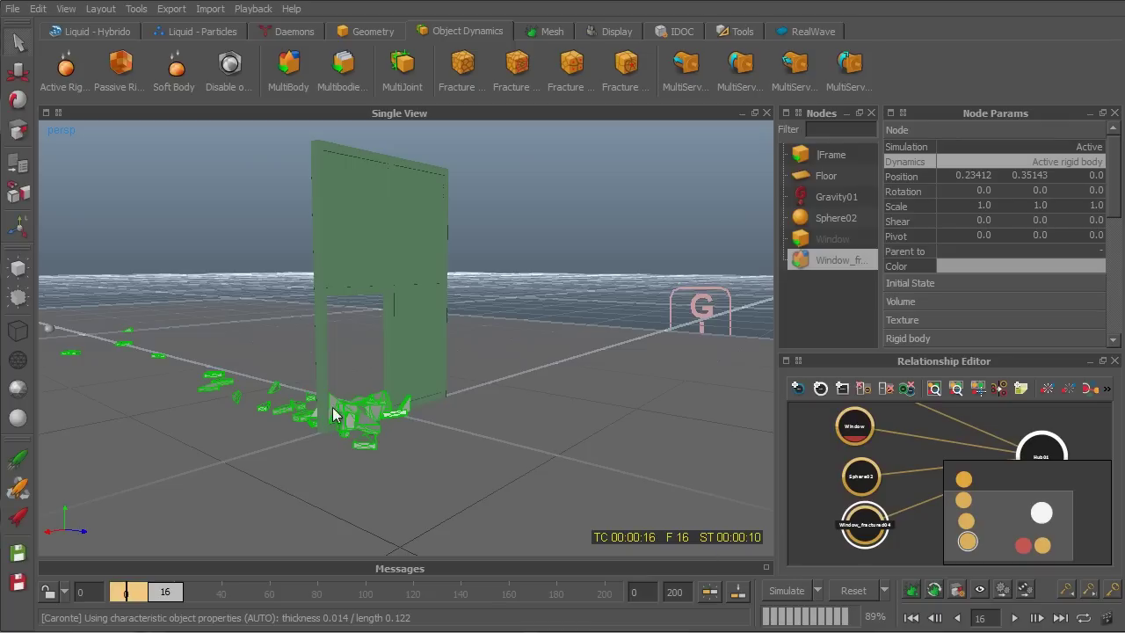
{"action": "left_click_drag", "start_coordinate": [295, 402], "coordinate": [305, 432], "text": "alt"}
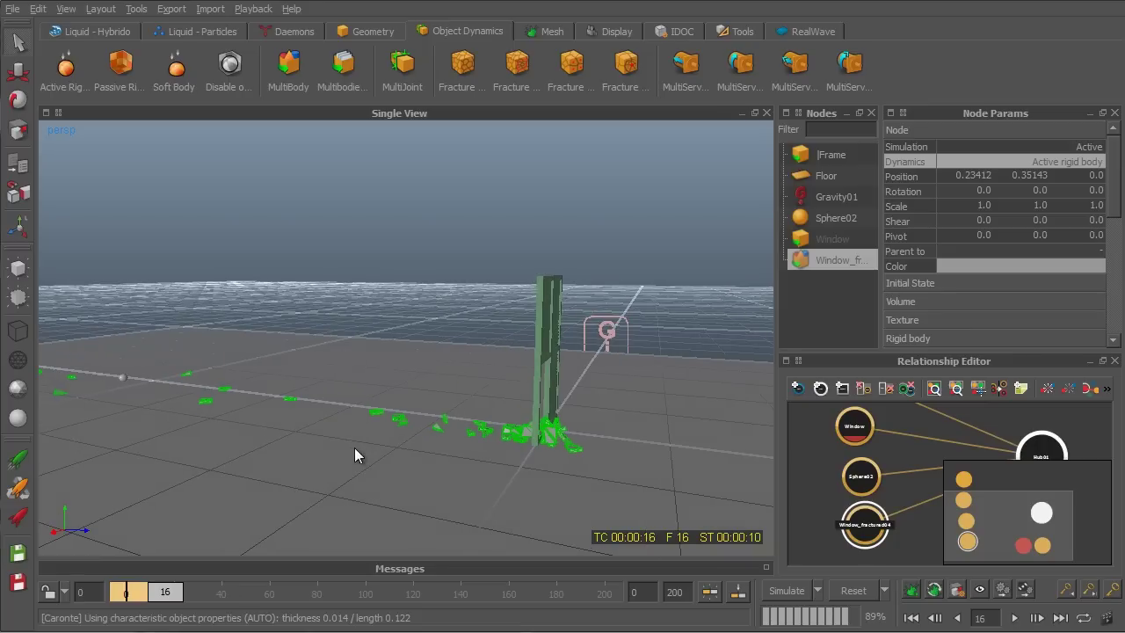
{"action": "mouse_move", "coordinate": [164, 592]}
{"action": "left_mouse_down"}
{"action": "mouse_move", "coordinate": [119, 589]}
{"action": "mouse_move", "coordinate": [149, 604]}
{"action": "left_mouse_up"}
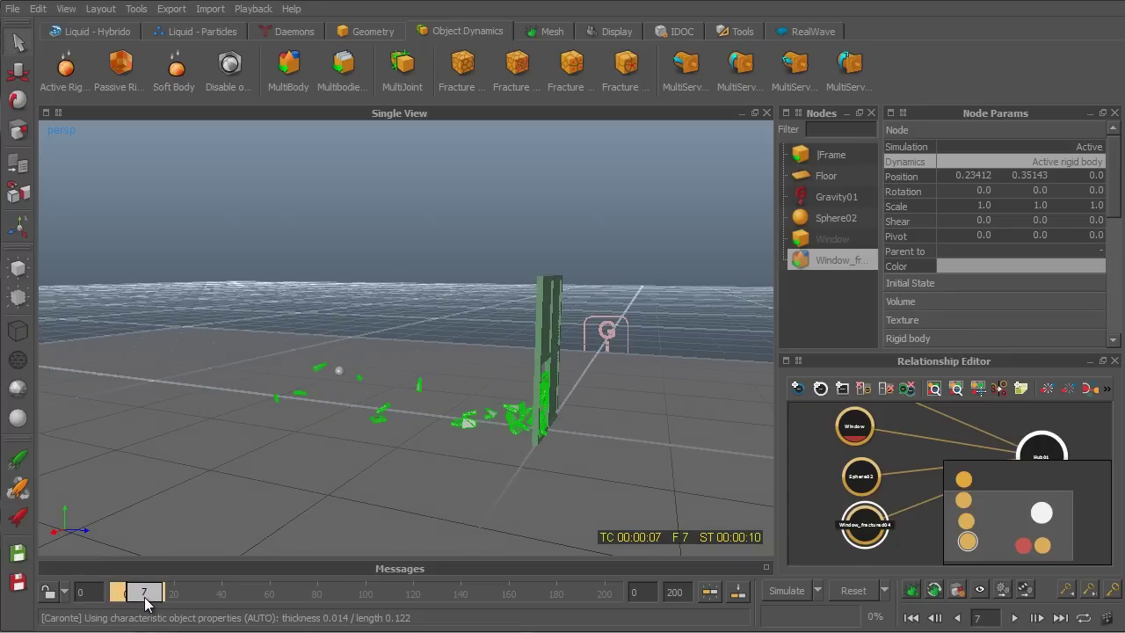